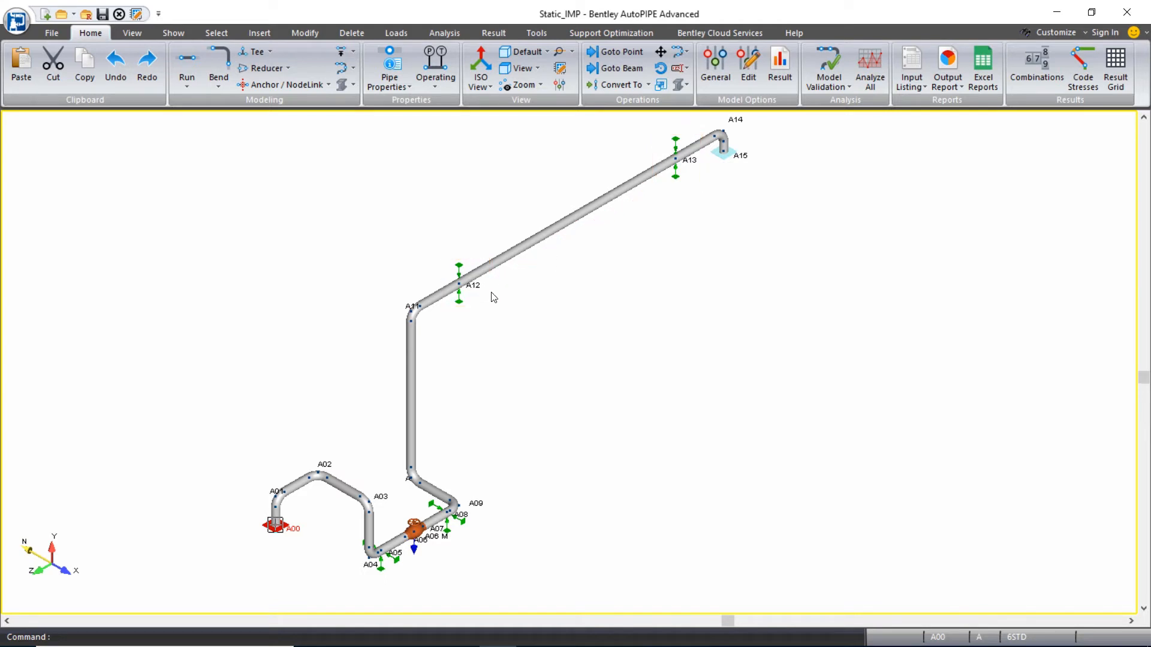
- Insert a run point after A12 with a length of 9.00 ft and a DZ offset of -9.00
click(461, 283)
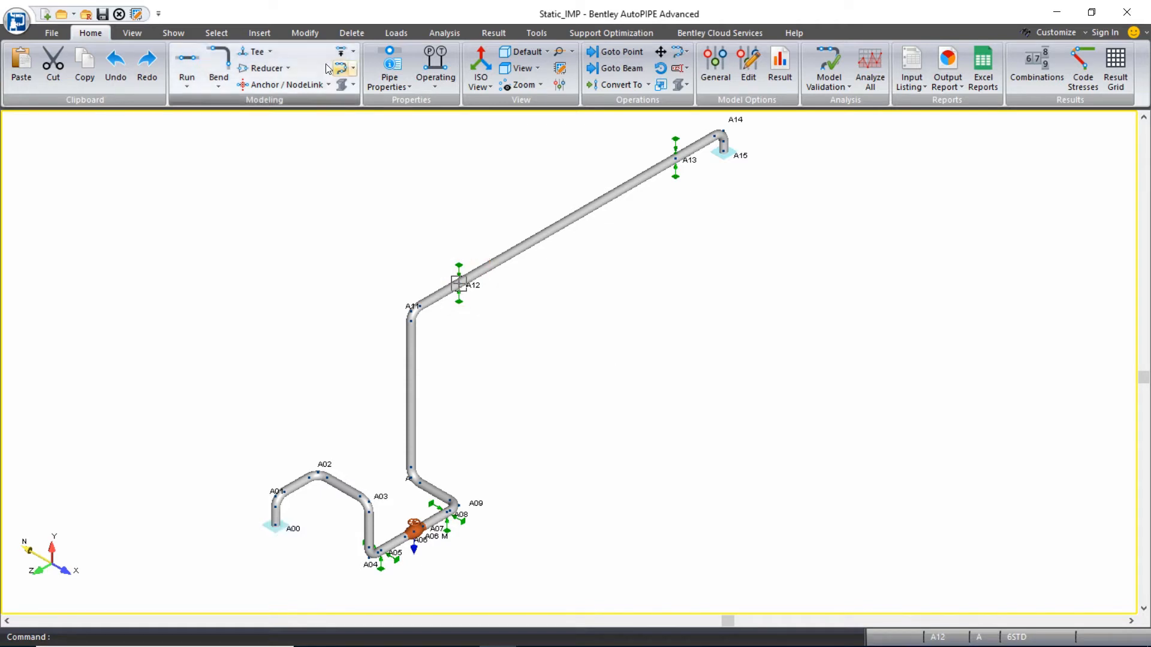
click(268, 35)
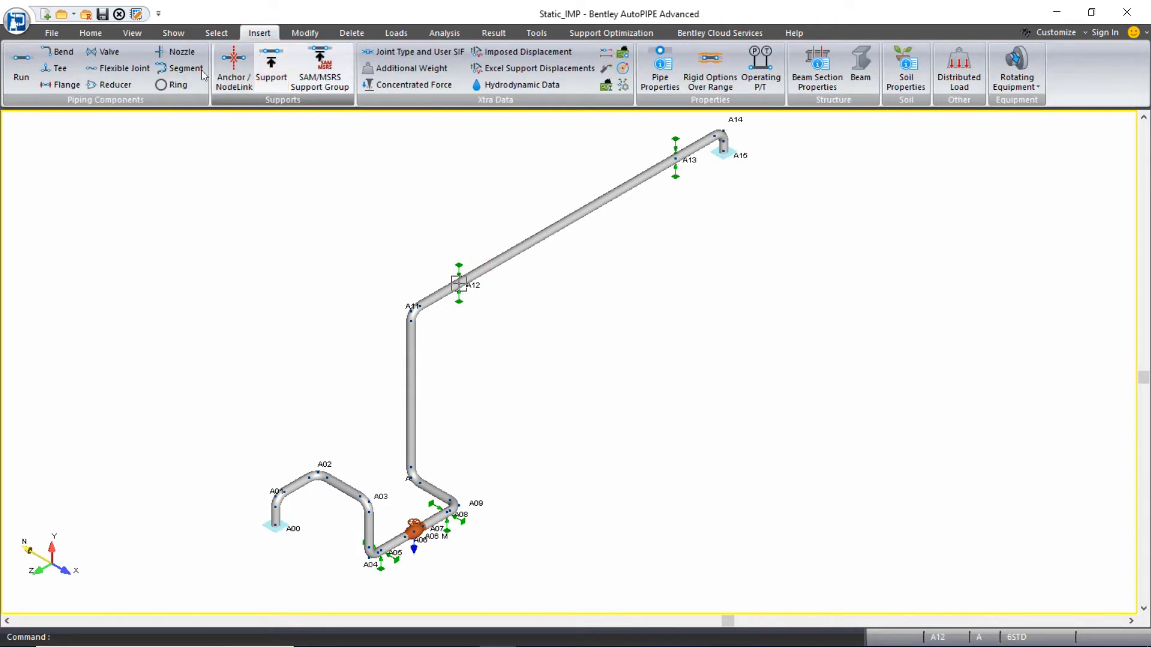
click(22, 71)
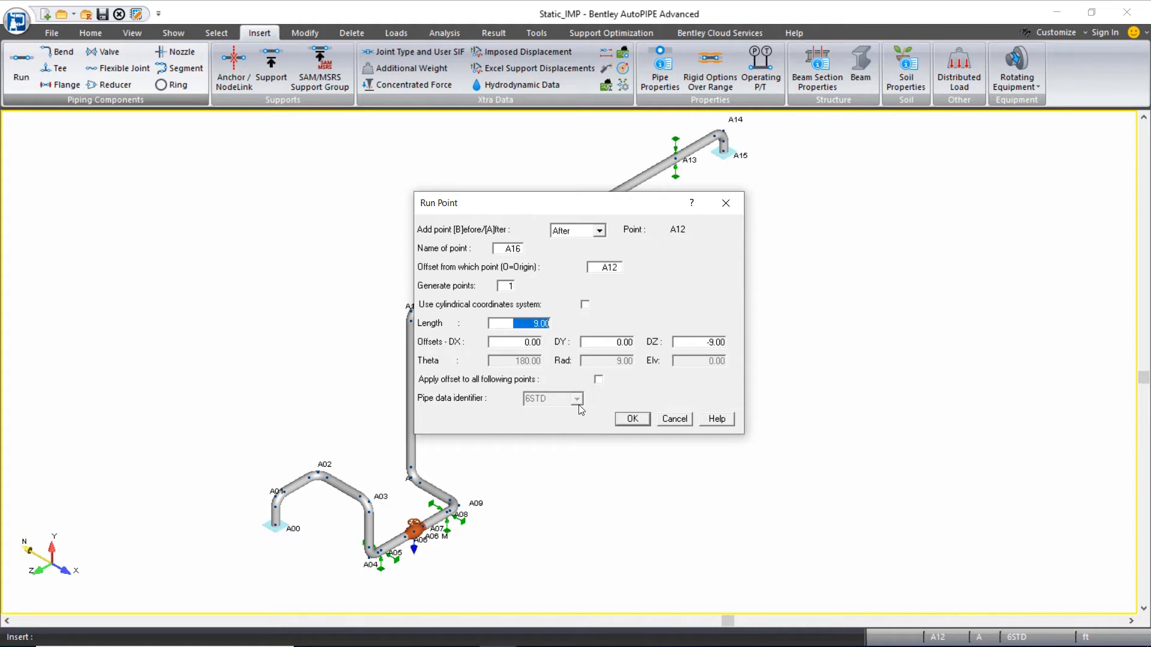
click(633, 421)
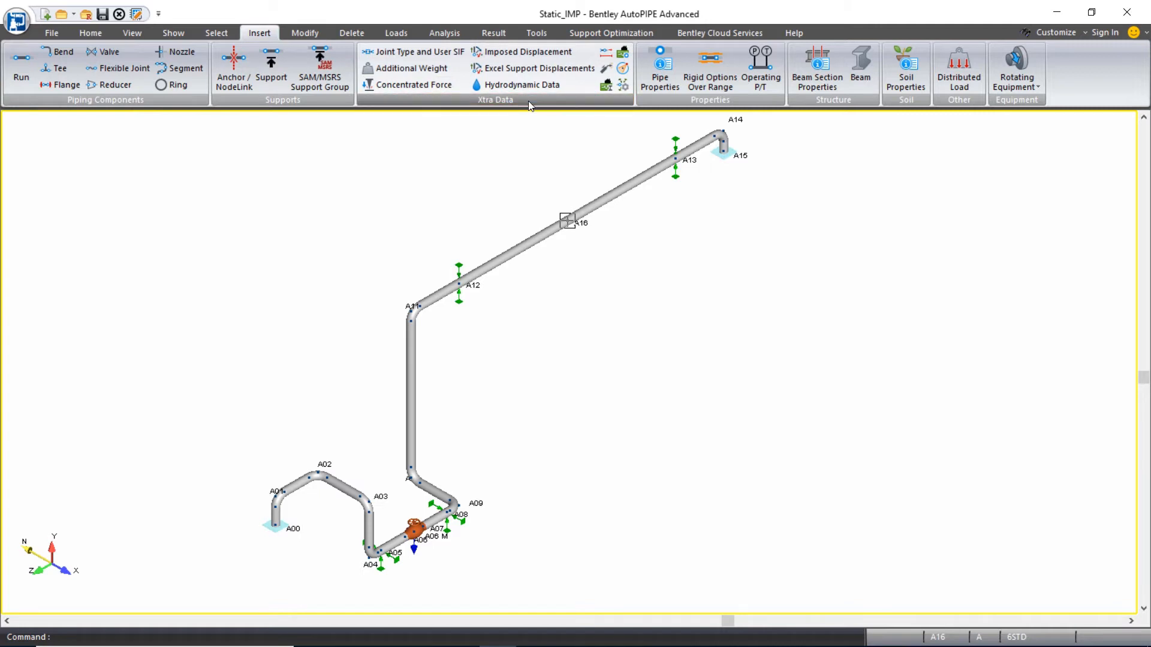
- Insert a cut short of 0.4 in at point A16, combined with load case U1
click(606, 55)
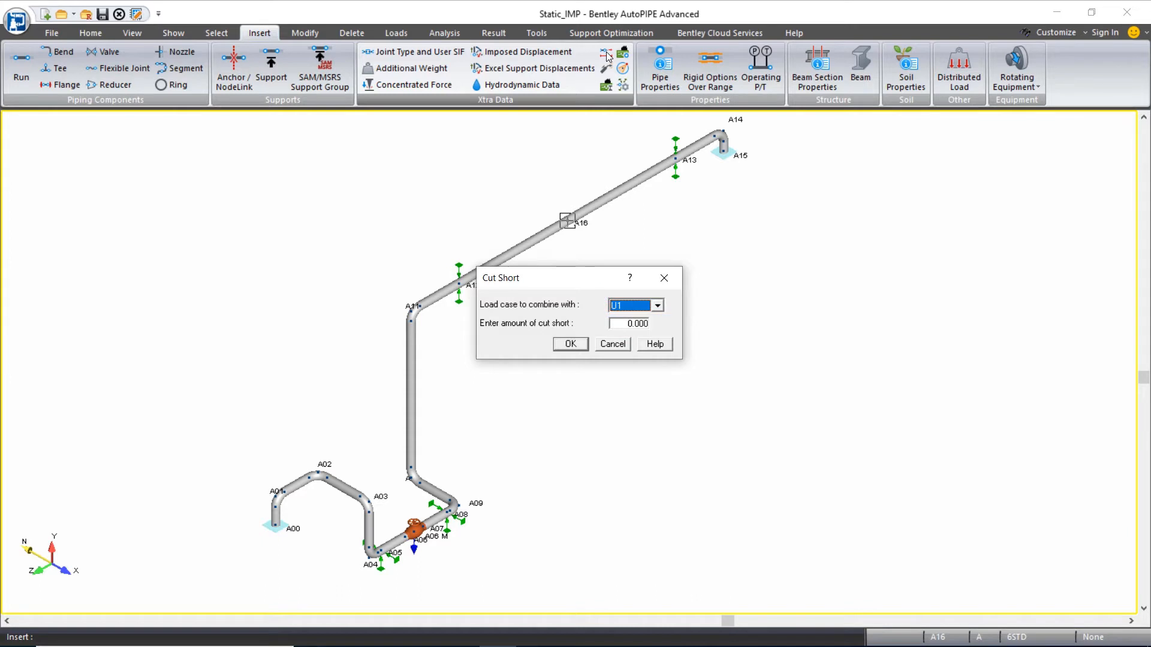
key(Tab)
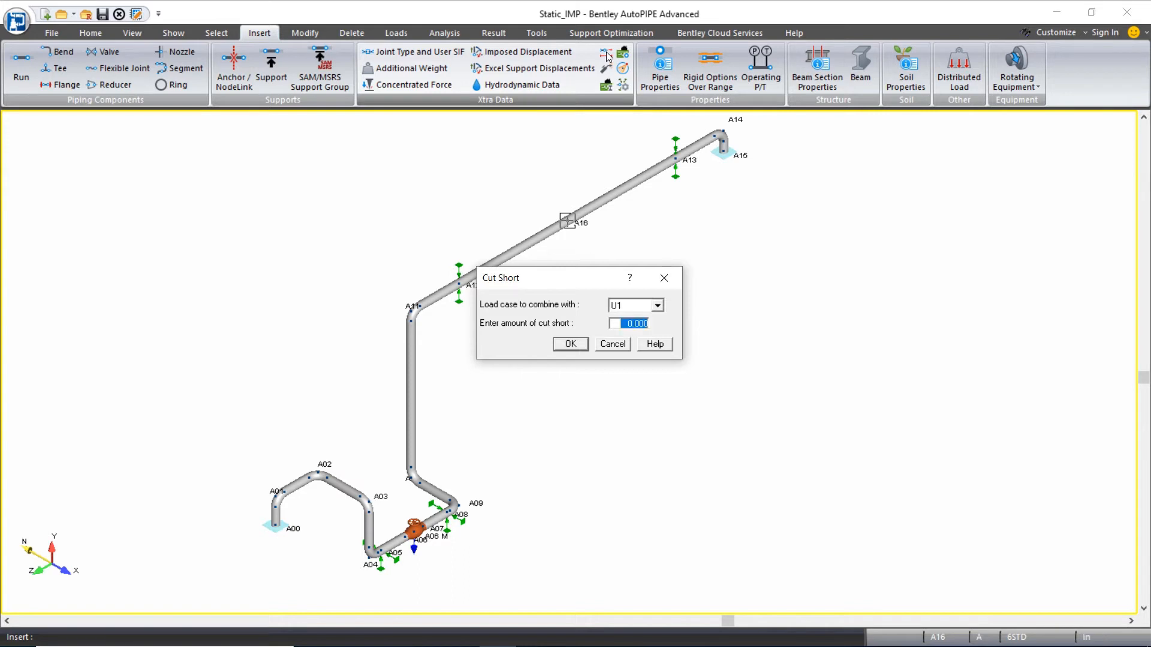
text(0.4)
click(572, 344)
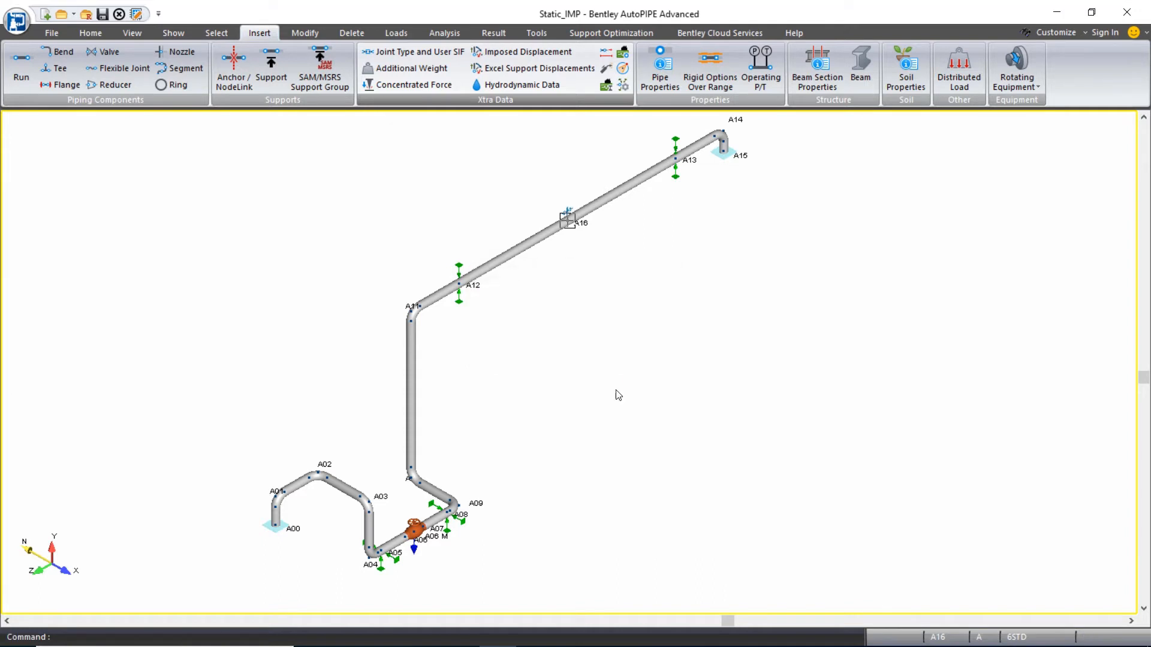
- Review the cut short data at point A16 through its symbol on the pipe
scroll(596, 174, up, 5)
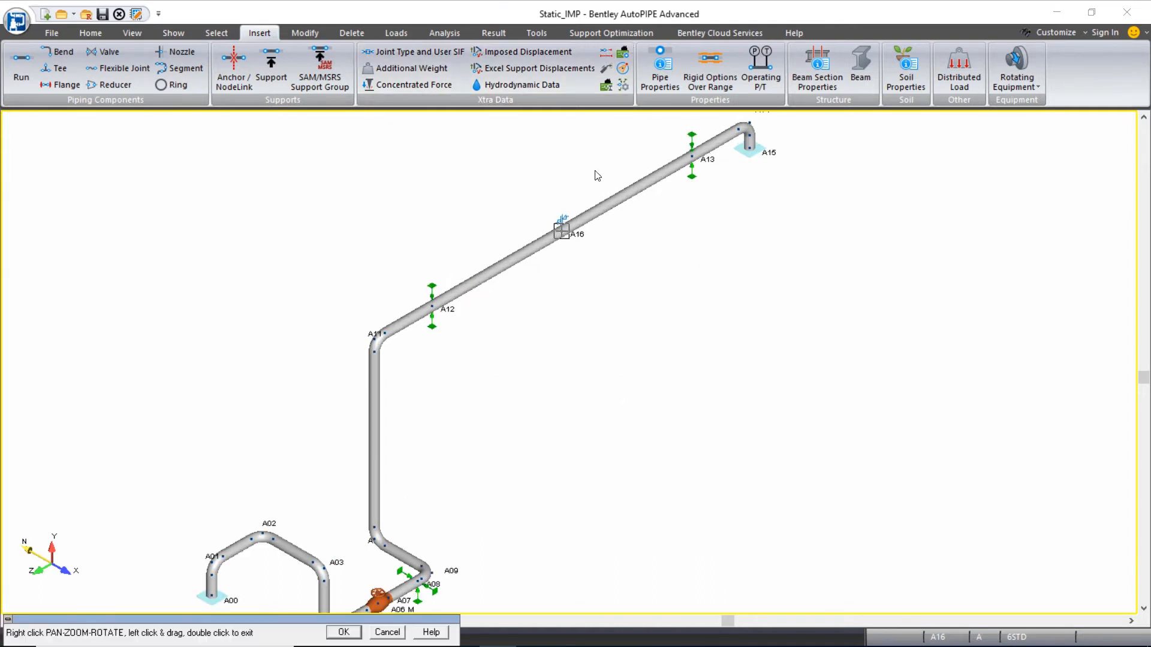
double_click(556, 189)
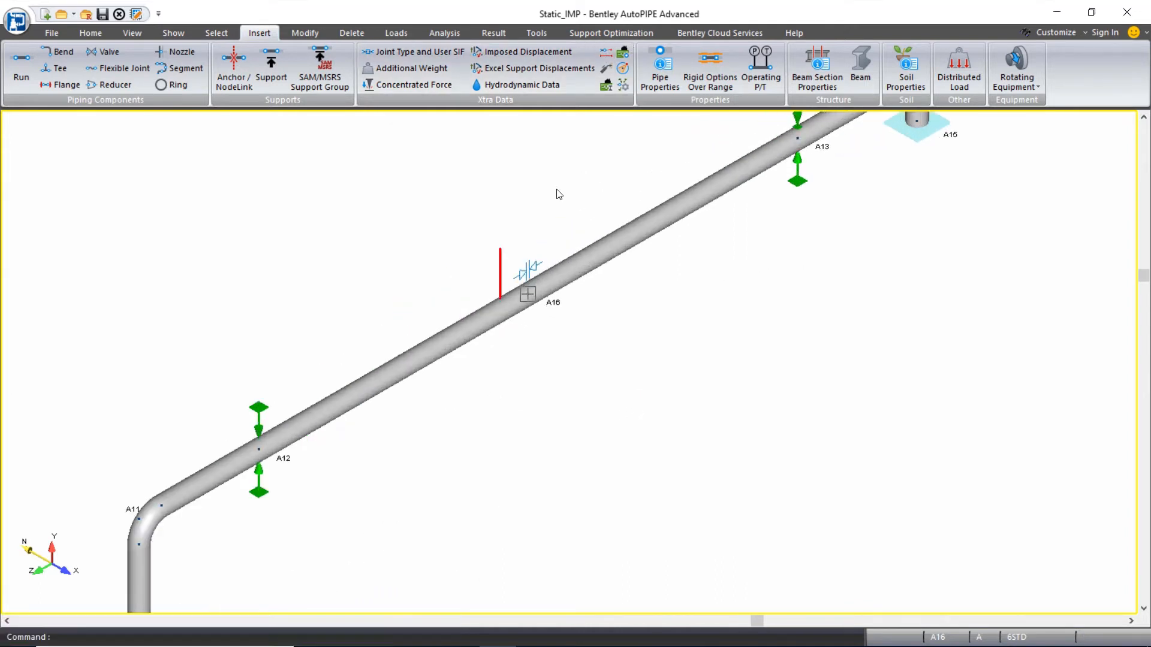
click(530, 273)
double_click(530, 274)
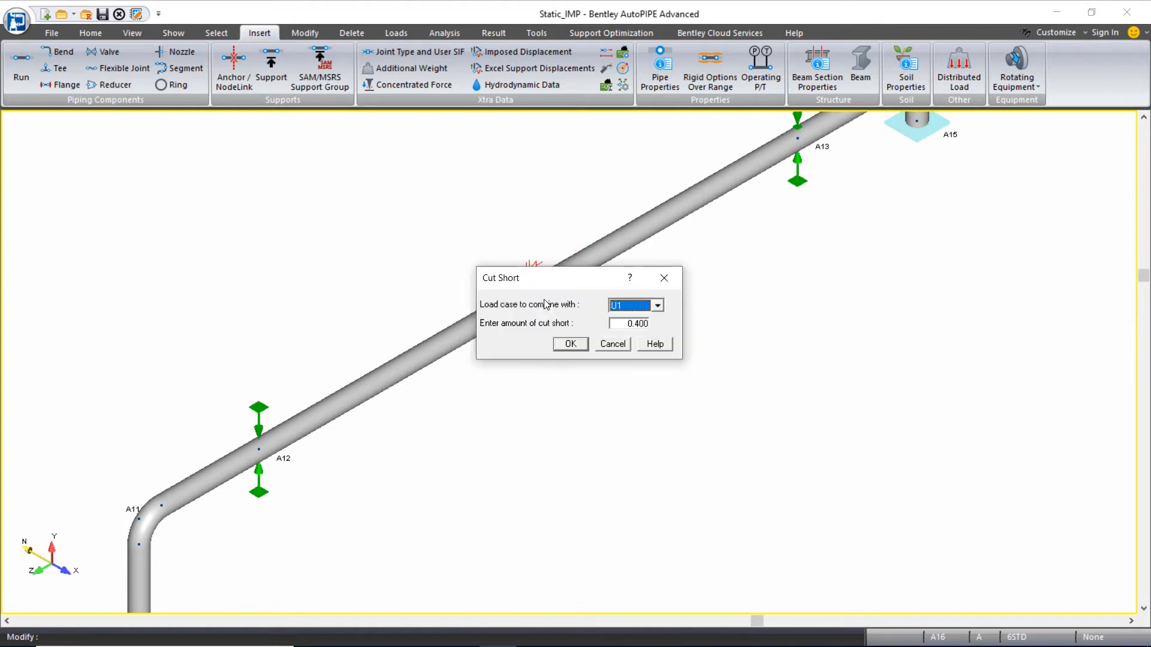
click(574, 346)
- Start a concentrated force at the near point of bend A03 and assign it to load case T1
middle_drag(575, 443, 712, 301)
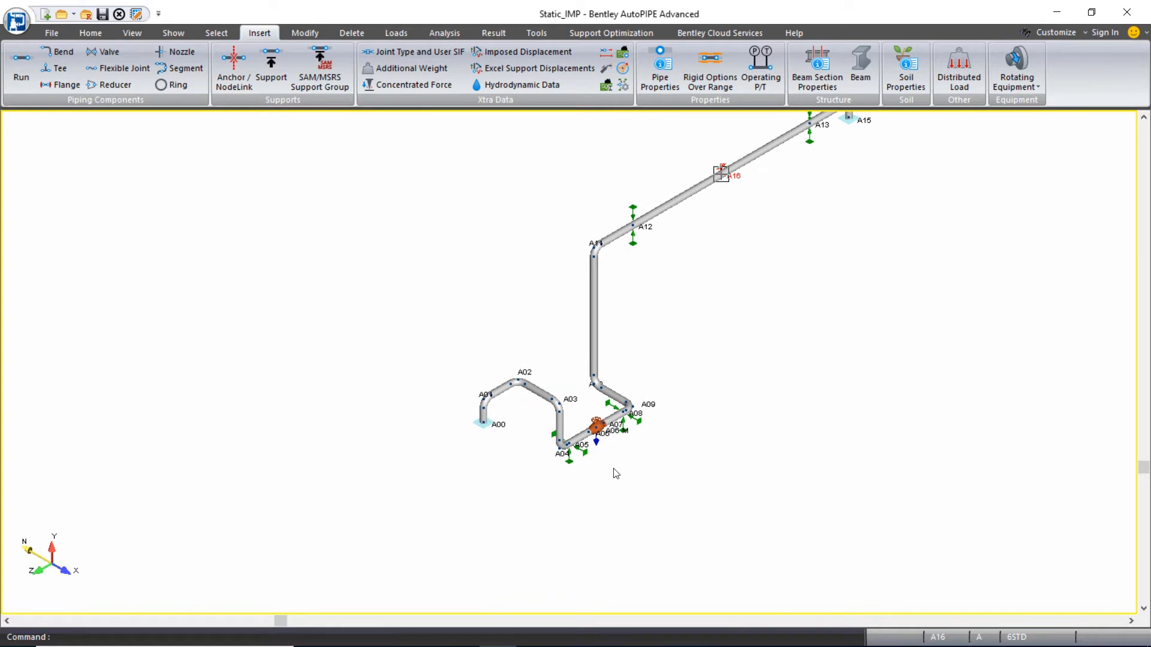
scroll(572, 460, up, 7)
scroll(560, 367, up, 2)
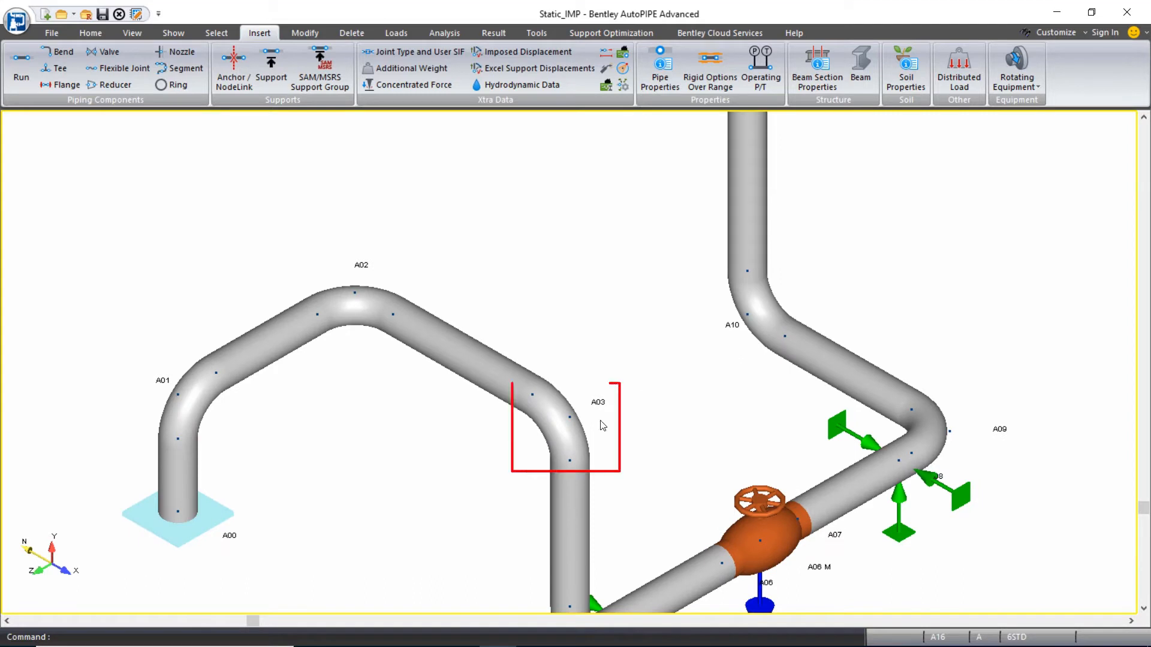
click(533, 397)
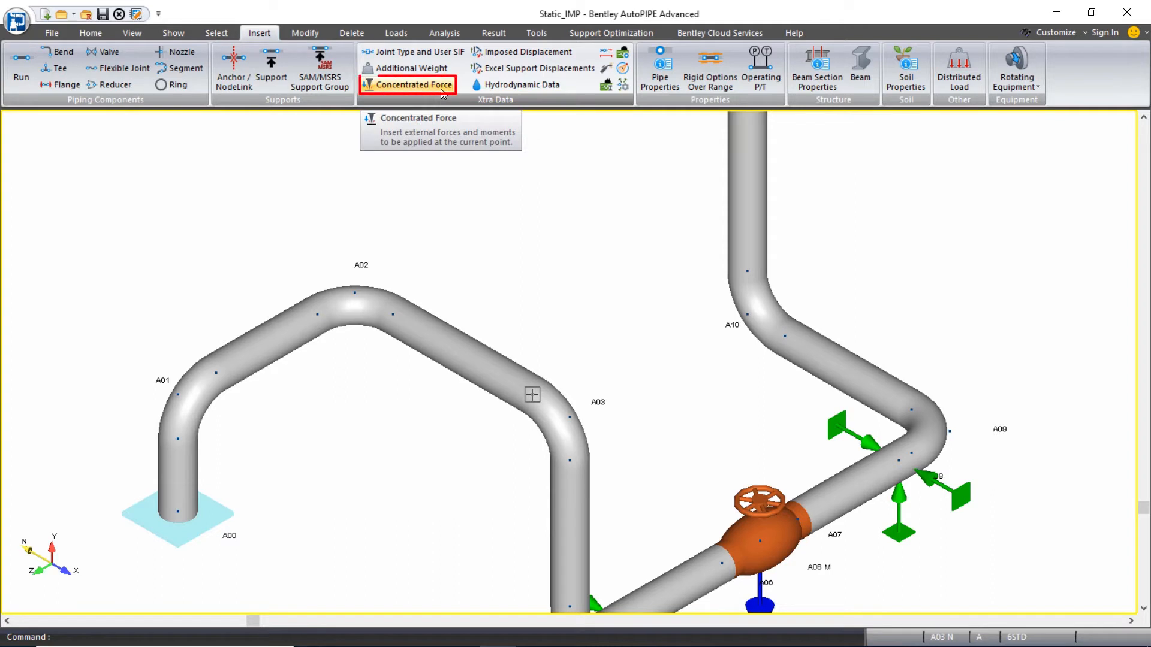
click(414, 85)
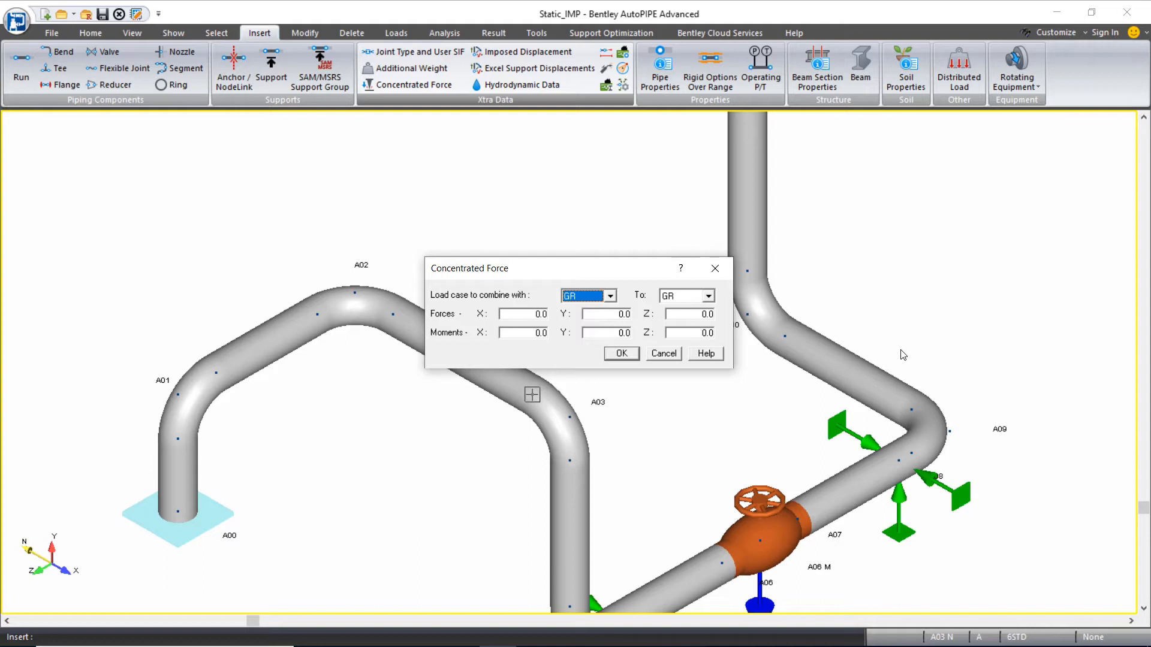
click(610, 296)
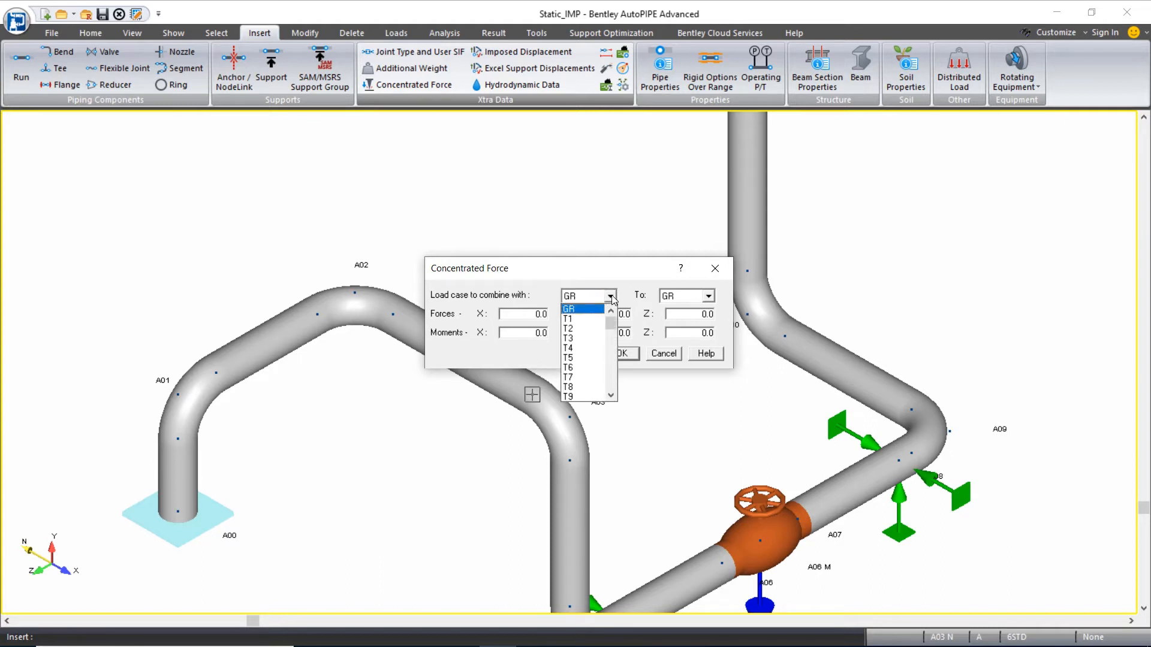
click(611, 298)
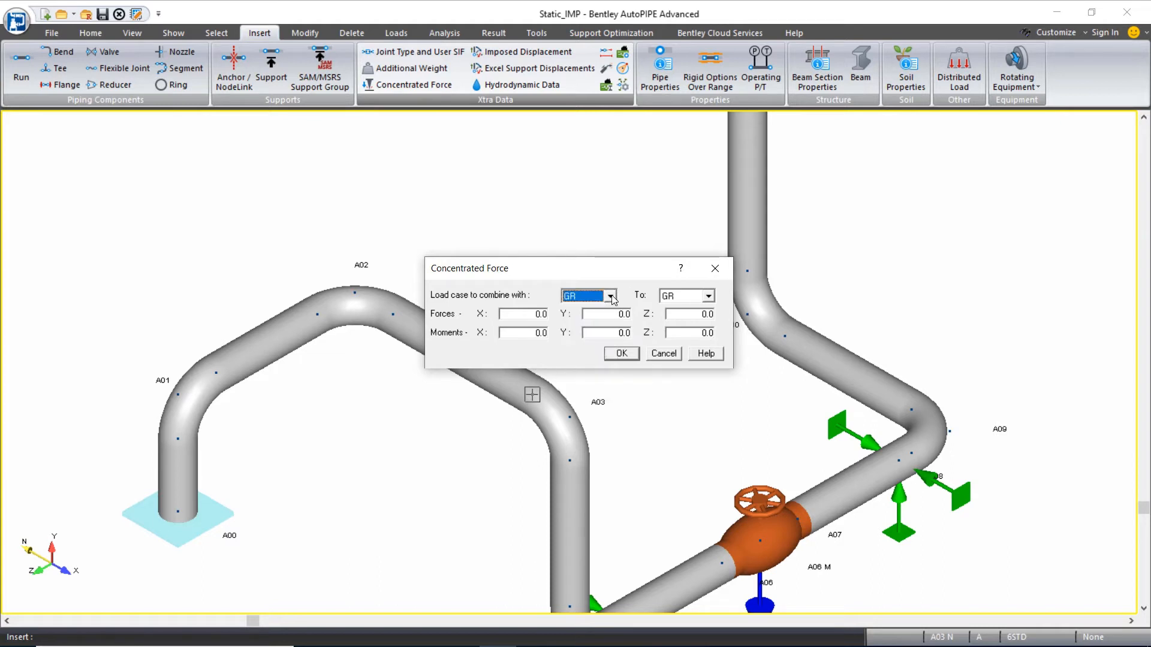
key(t)
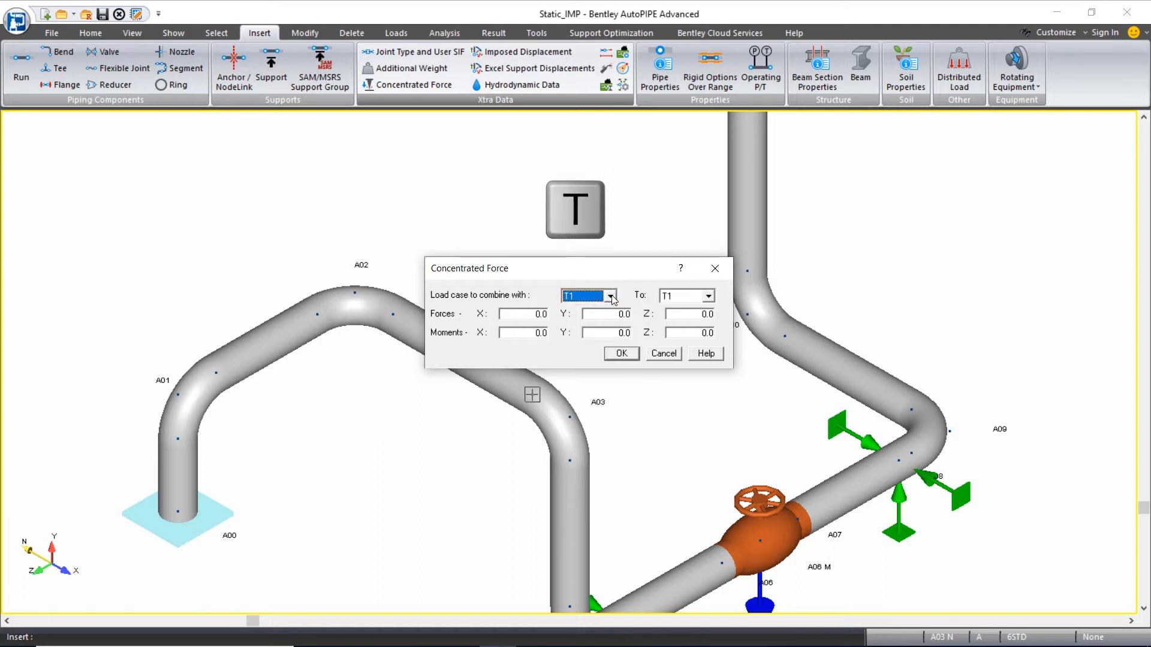
key(Tab)
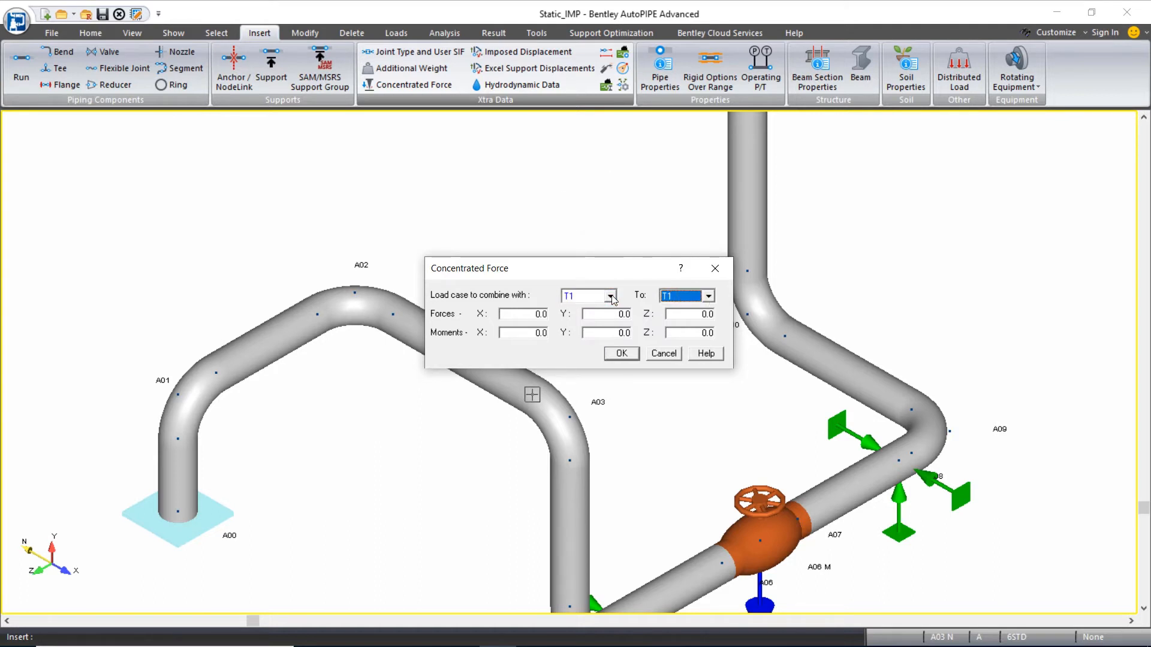
key(Tab)
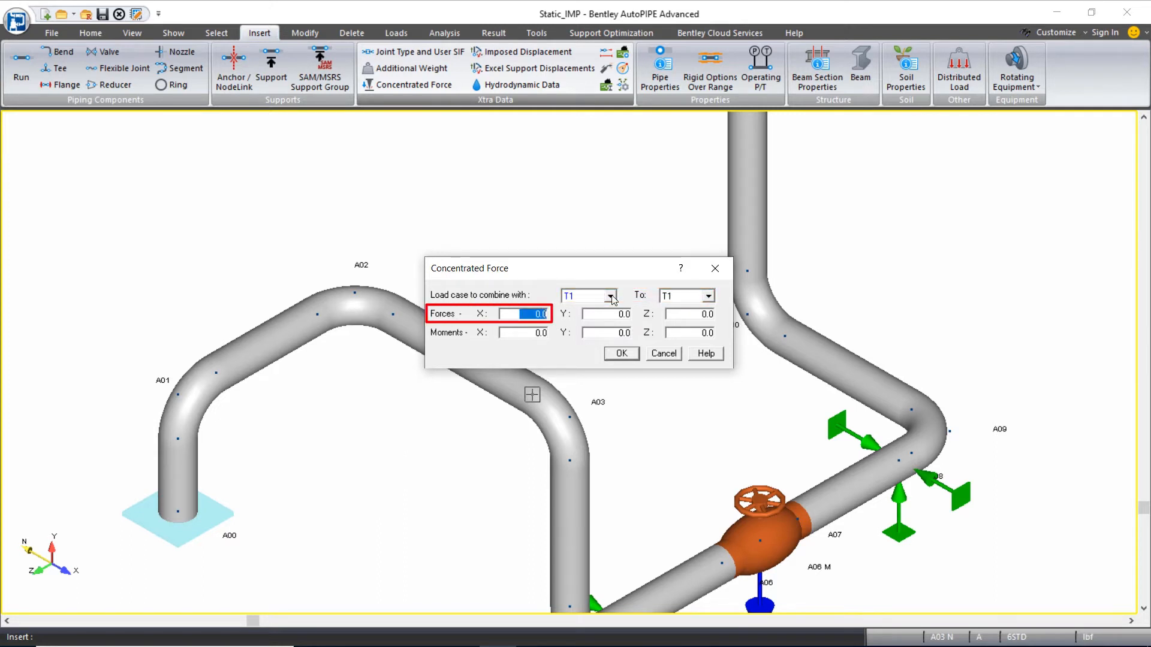
- Set the concentrated force to 135 lbf in X and the moment to 18.5 ft-lb in Y, and apply it
text(135)
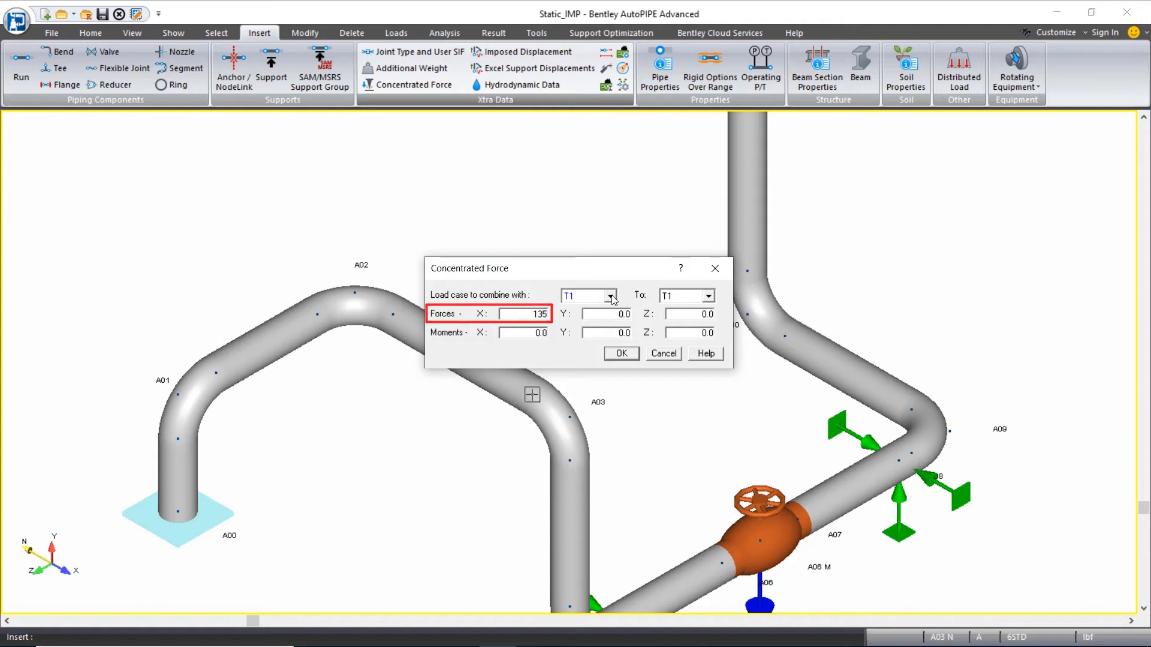
key(Tab)
key(Tab)
key(Tab)
key(Tab)
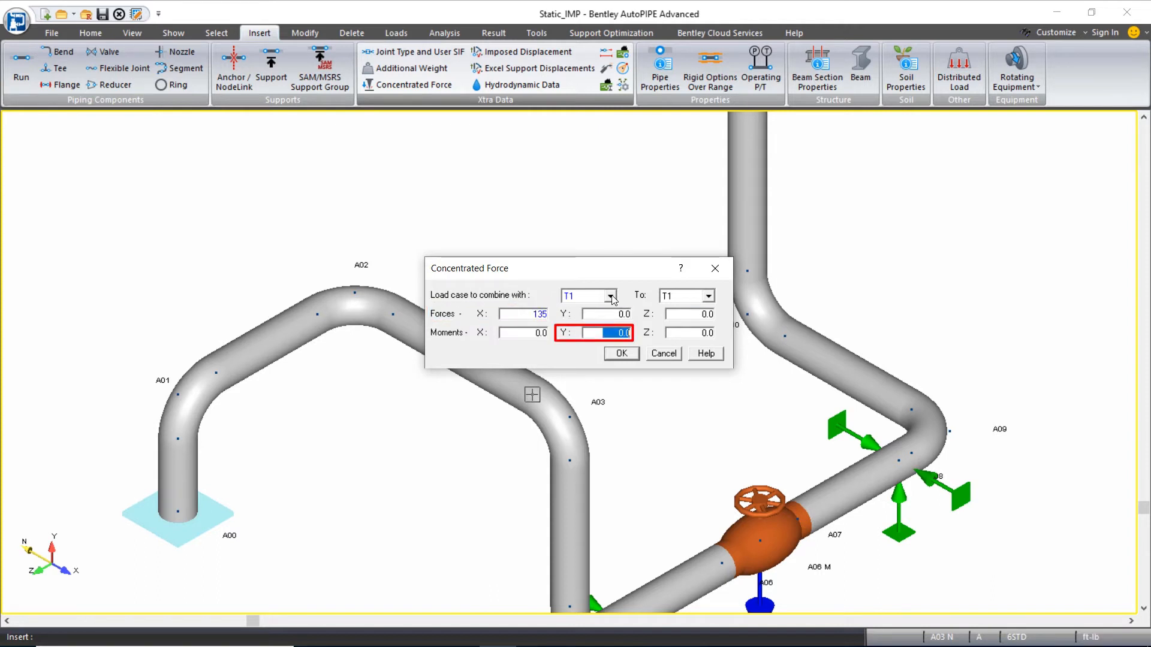
text(18.5)
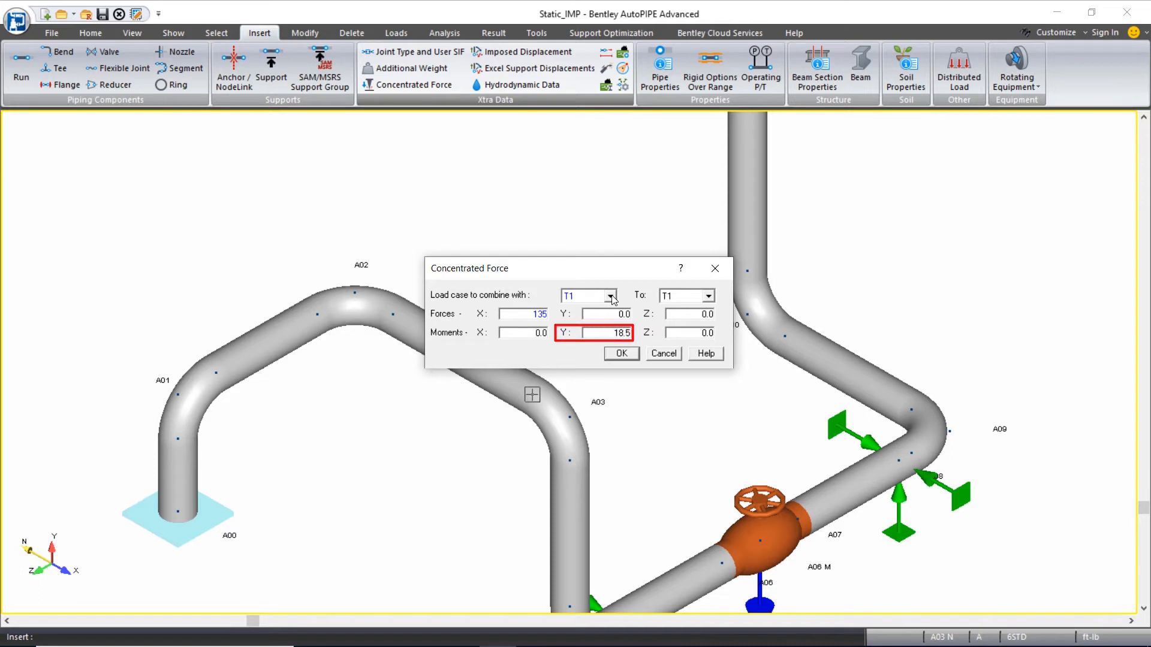
key(Return)
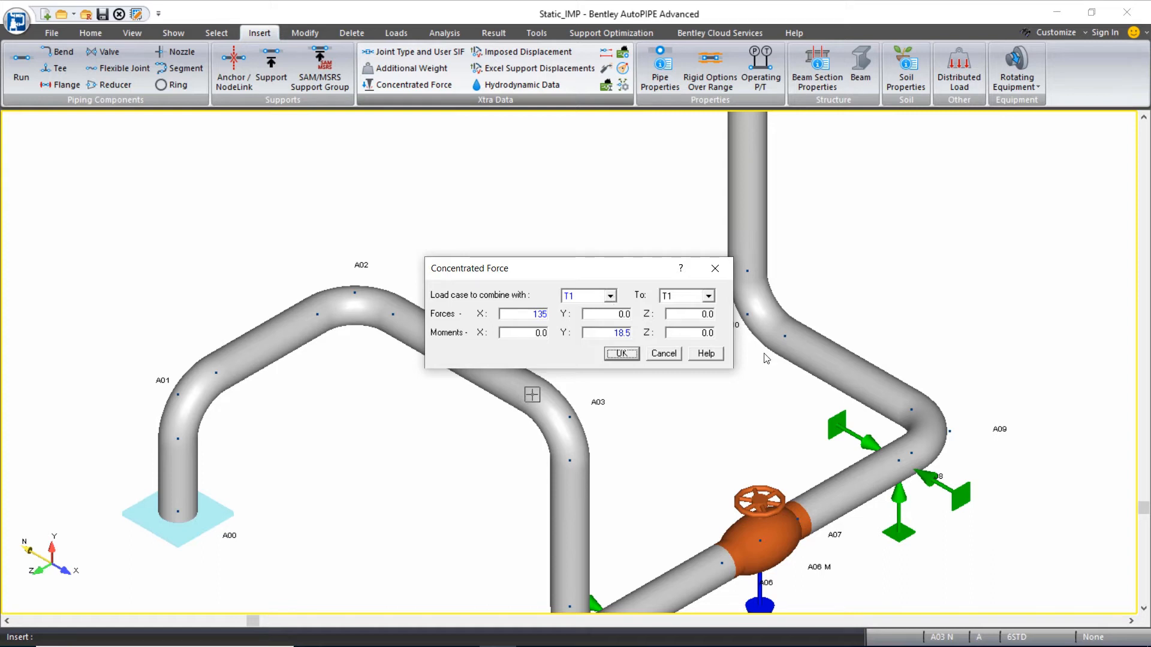
click(622, 353)
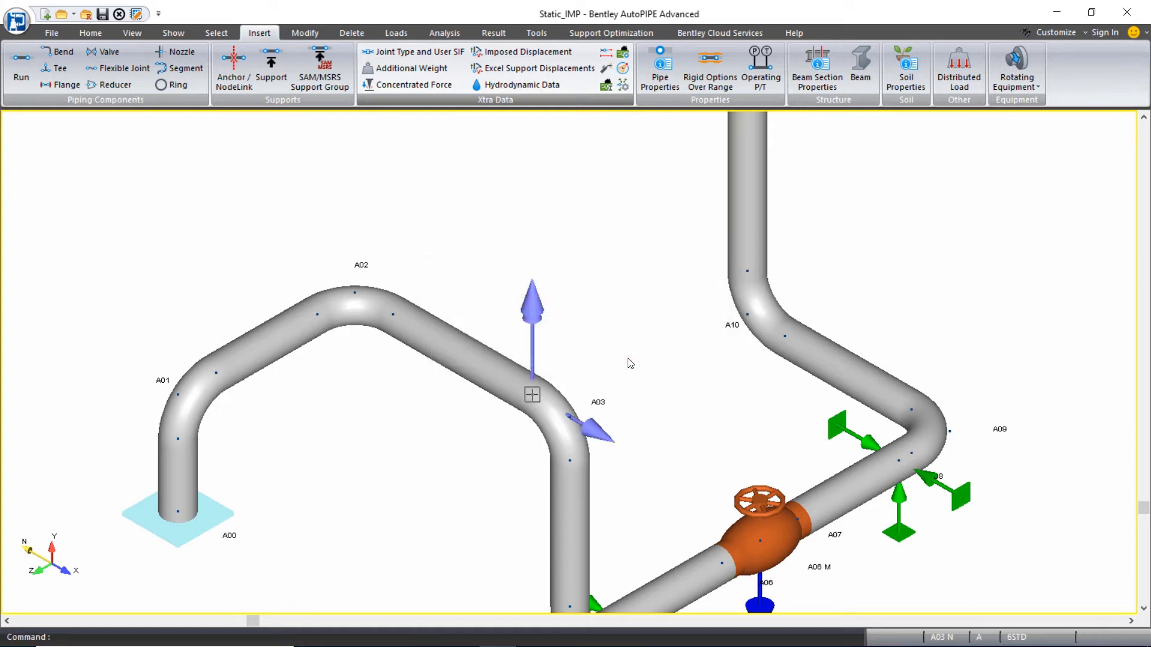
- Select the force and moment arrows at A03 and review the concentrated force data
click(597, 435)
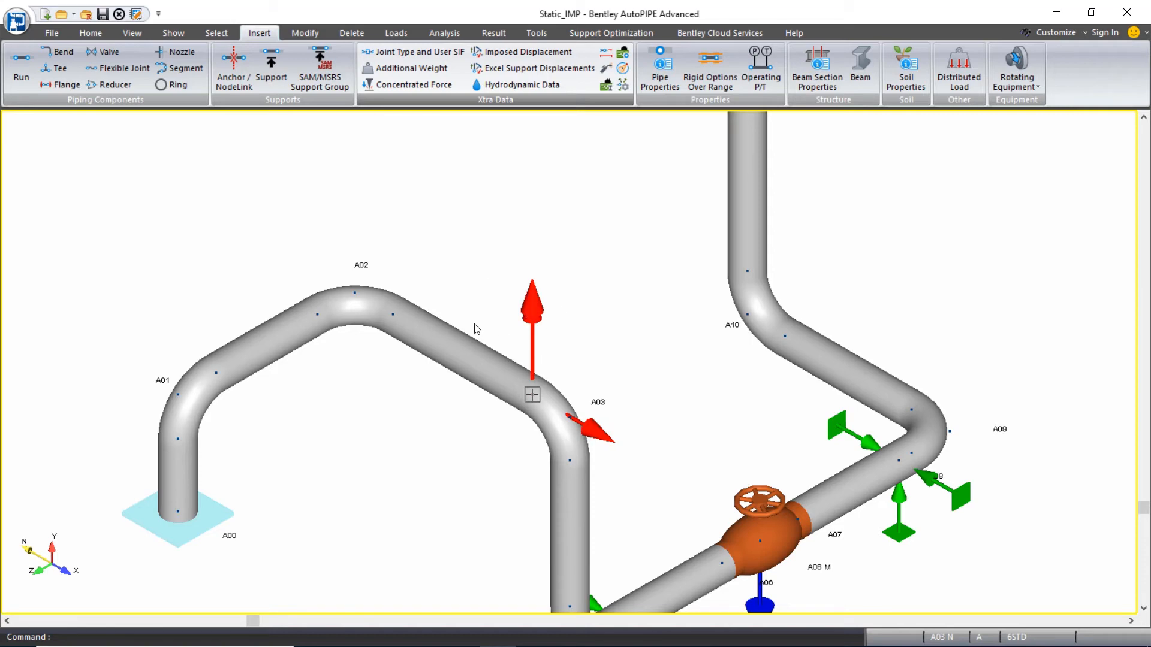
click(577, 316)
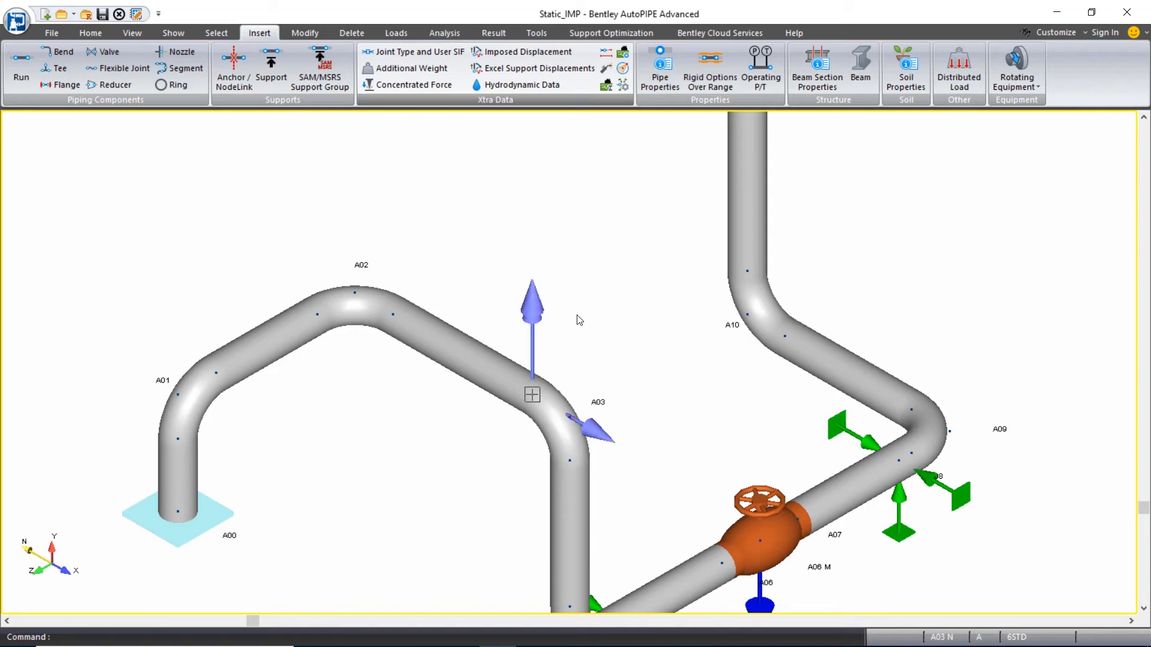
double_click(540, 303)
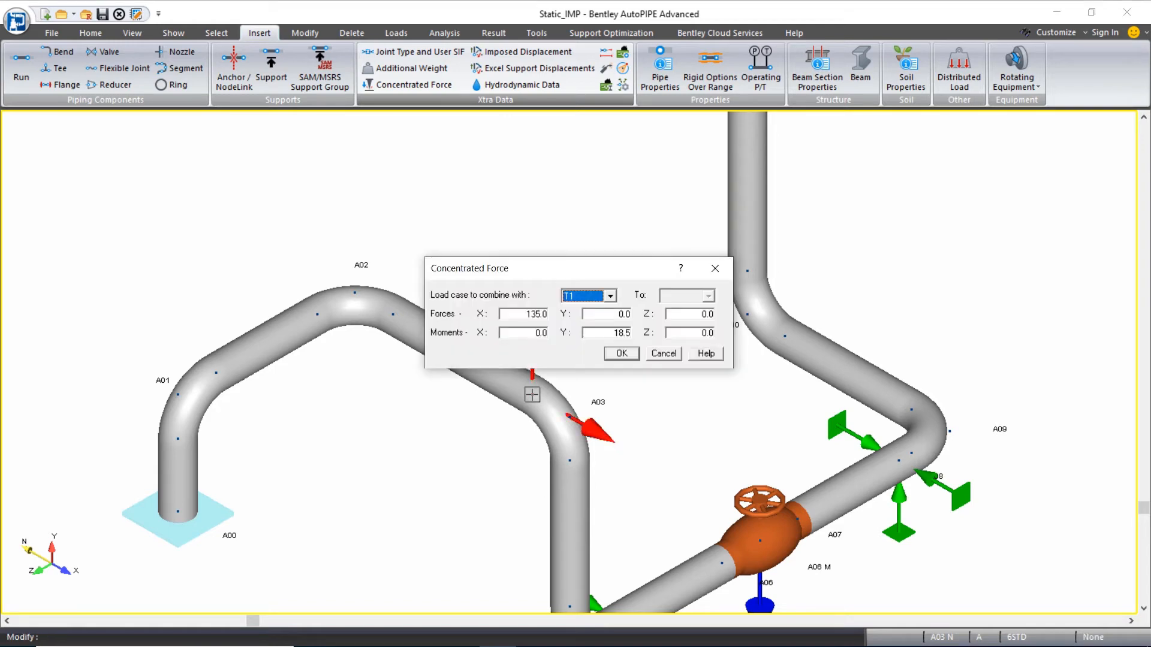
click(618, 353)
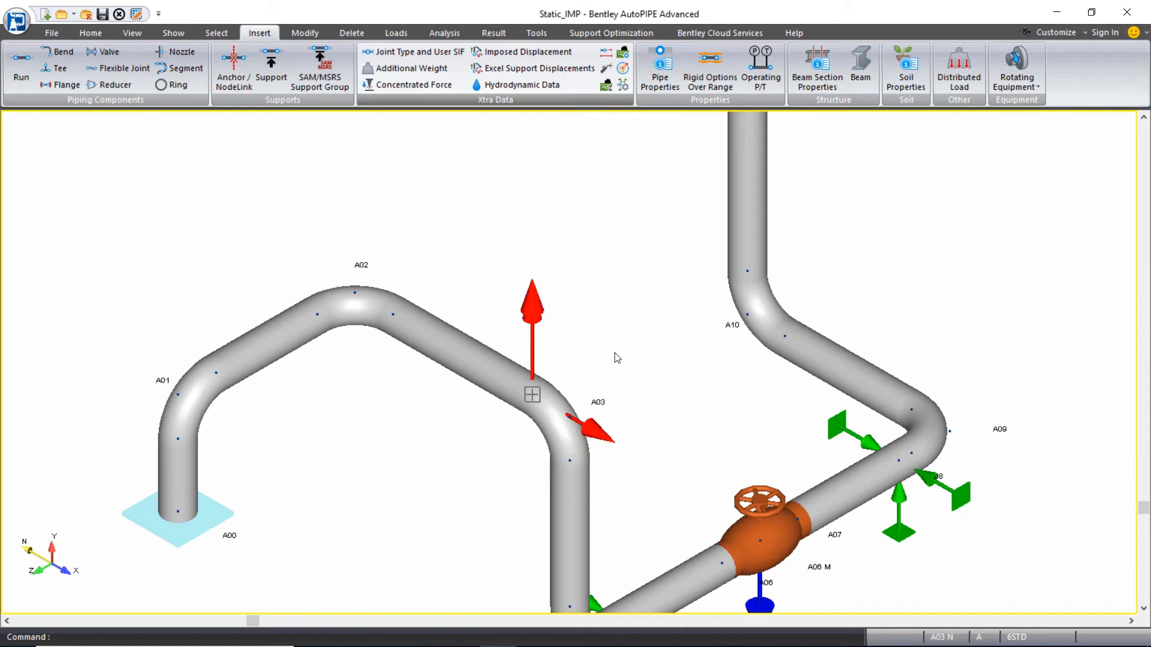
- Display the force labels on the model to check the applied values, and hide them again
click(178, 36)
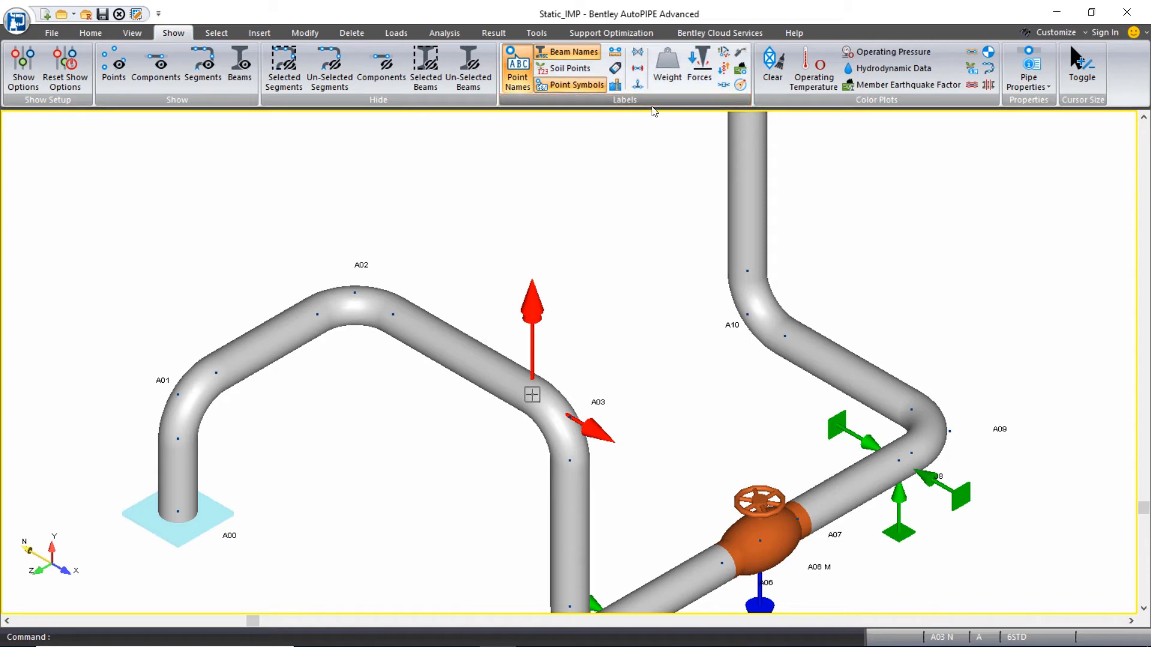
click(697, 63)
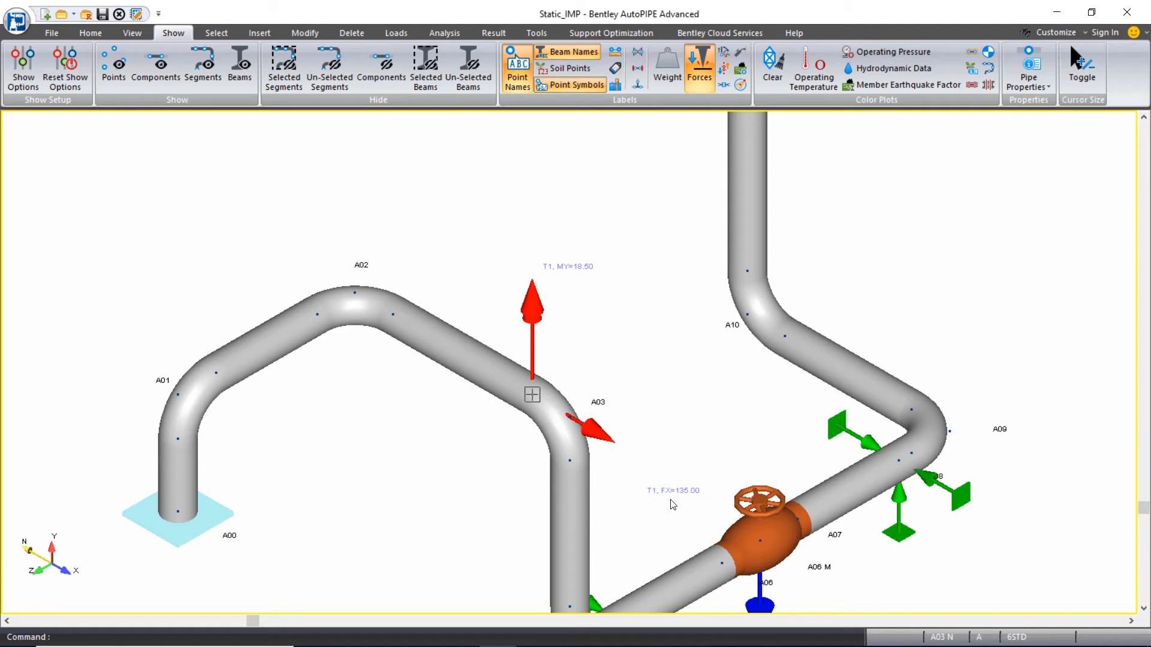
click(703, 73)
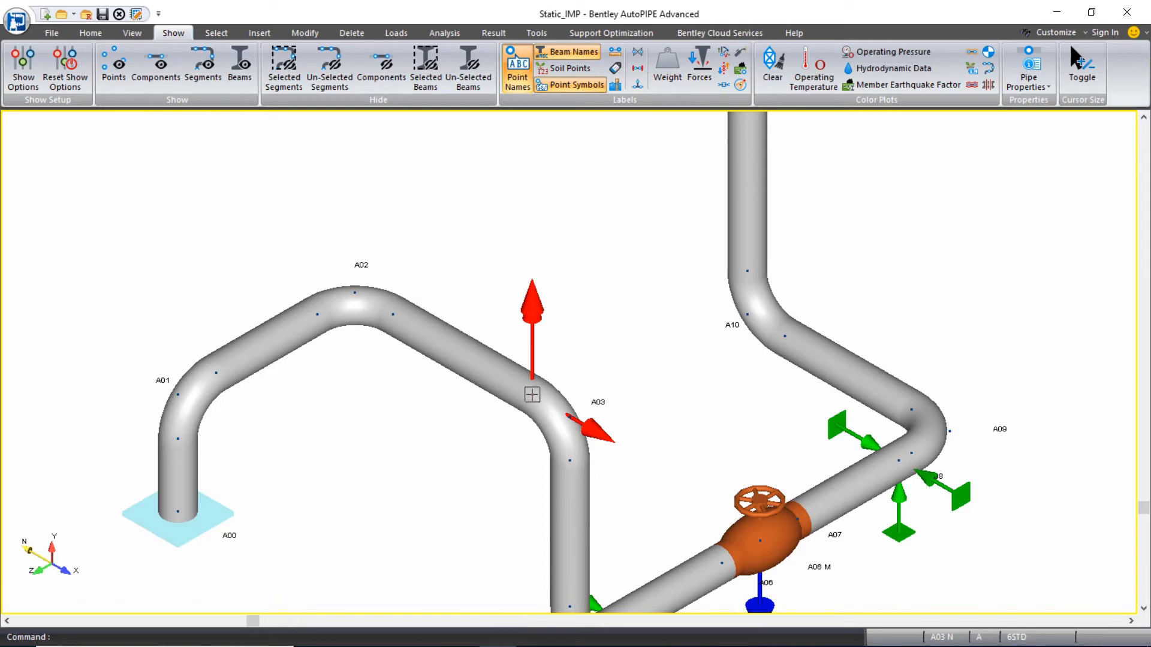
- Clear the current selection of the force and moment arrows at A03
middle_drag(714, 480, 620, 347)
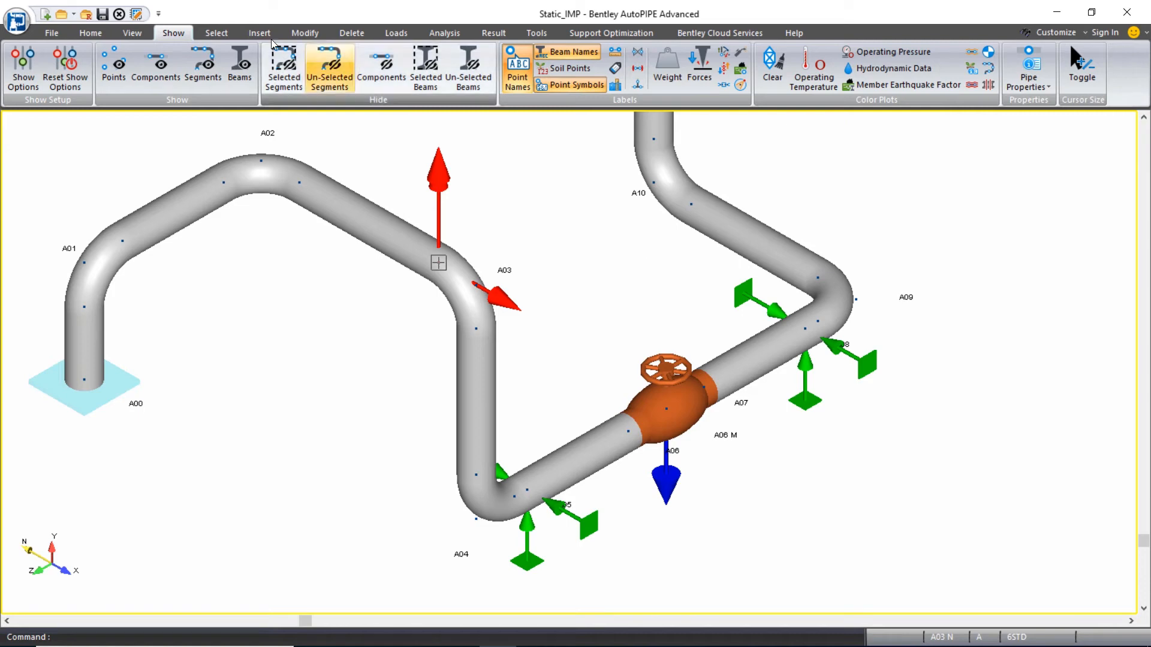
click(226, 35)
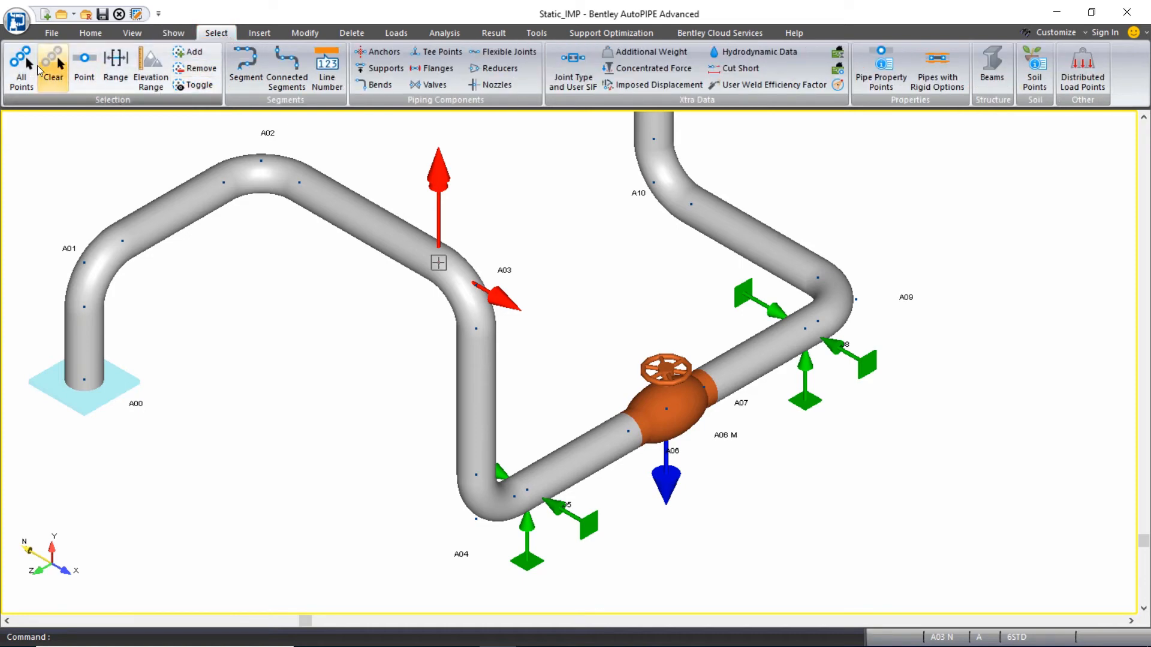
click(54, 78)
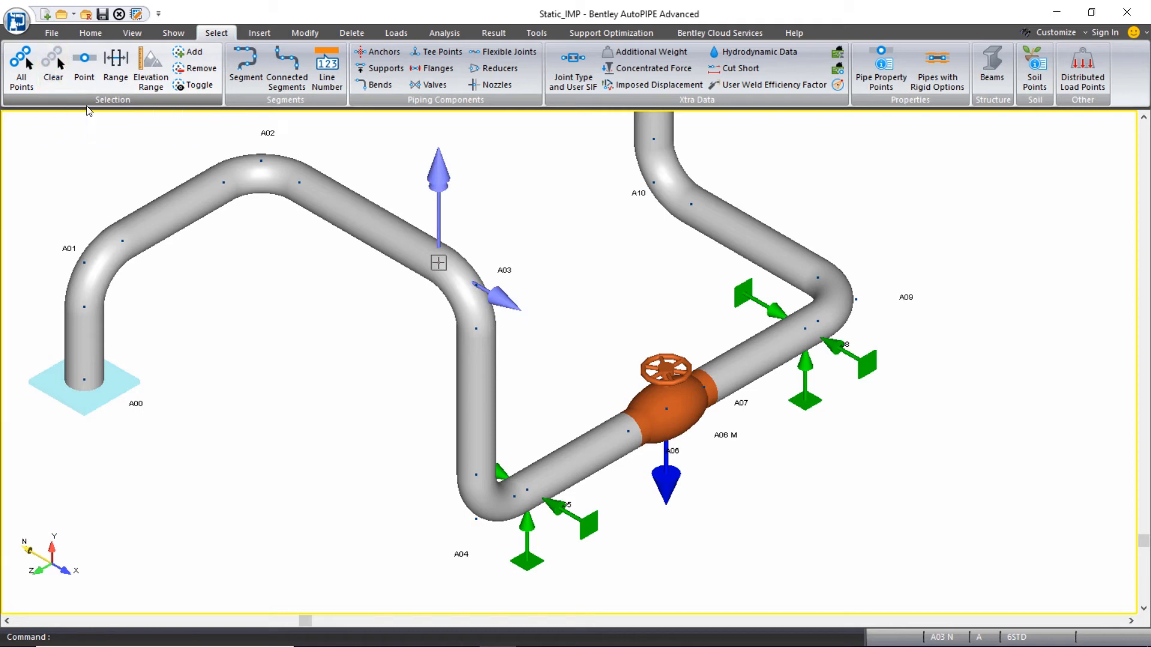
- Start selecting individual points and add support point A05 to the selection
click(88, 70)
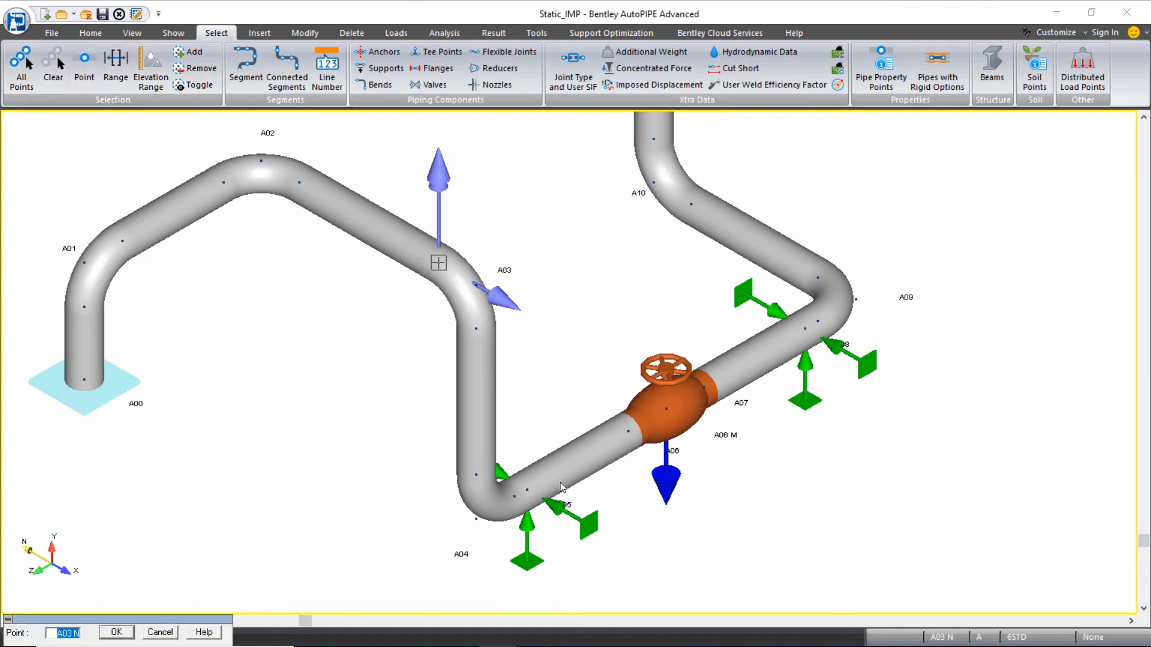
scroll(539, 495, up, 2)
scroll(539, 495, down, 3)
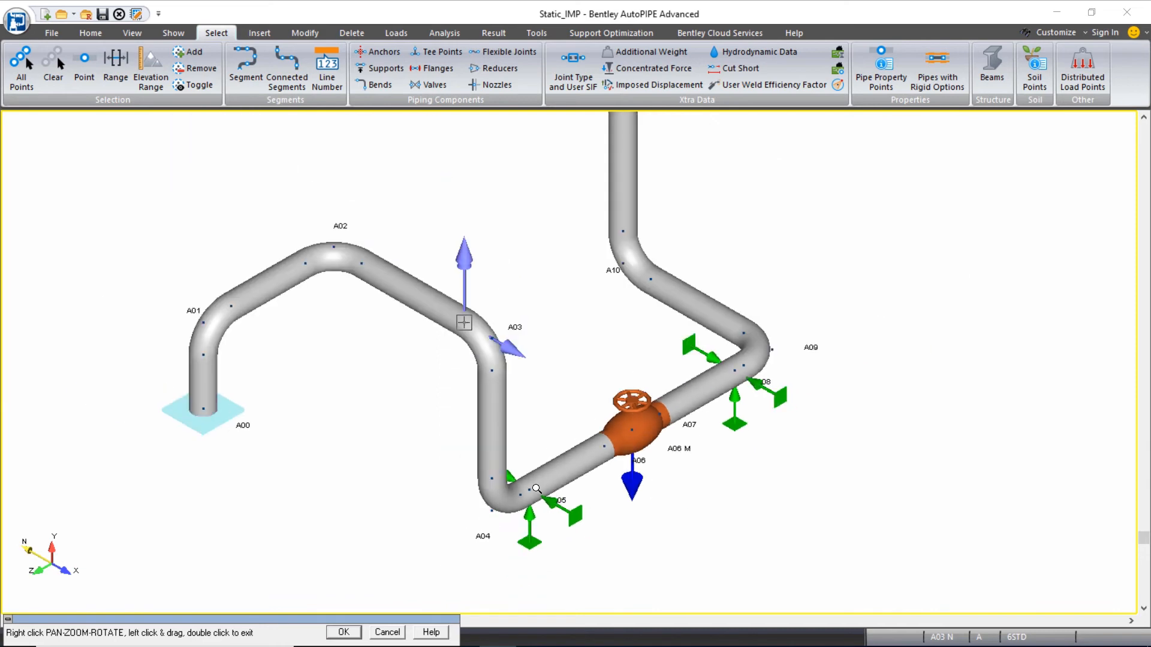
scroll(513, 496, up, 2)
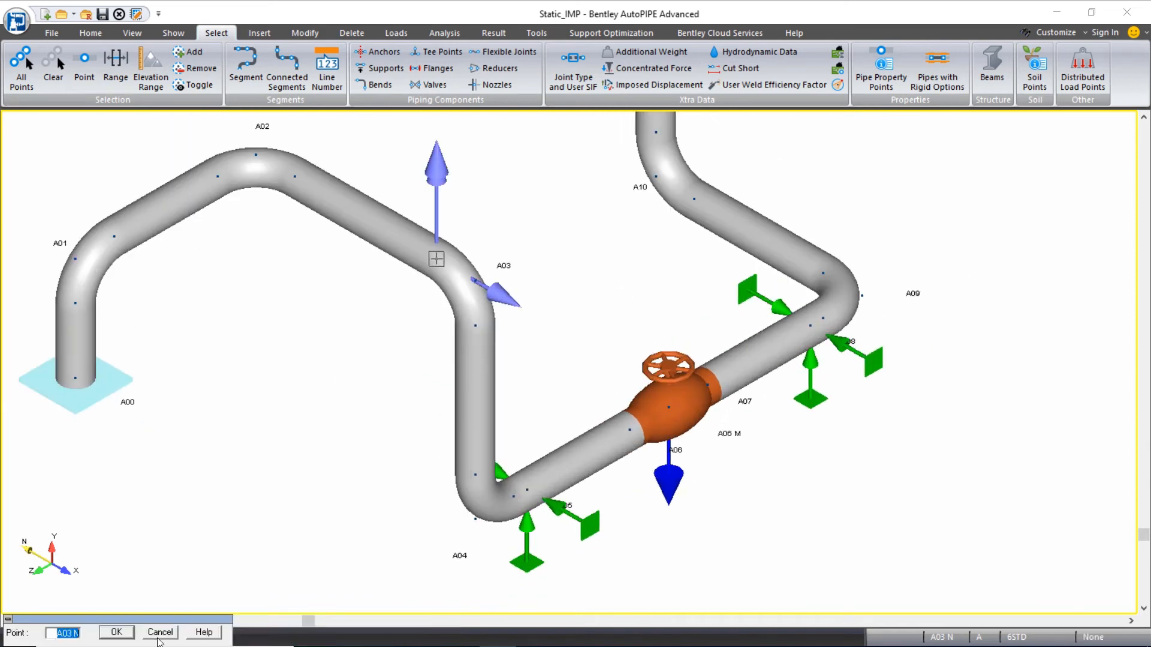
mouse_move(105, 554)
mouse_down()
mouse_move(94, 585)
mouse_move(122, 576)
mouse_up()
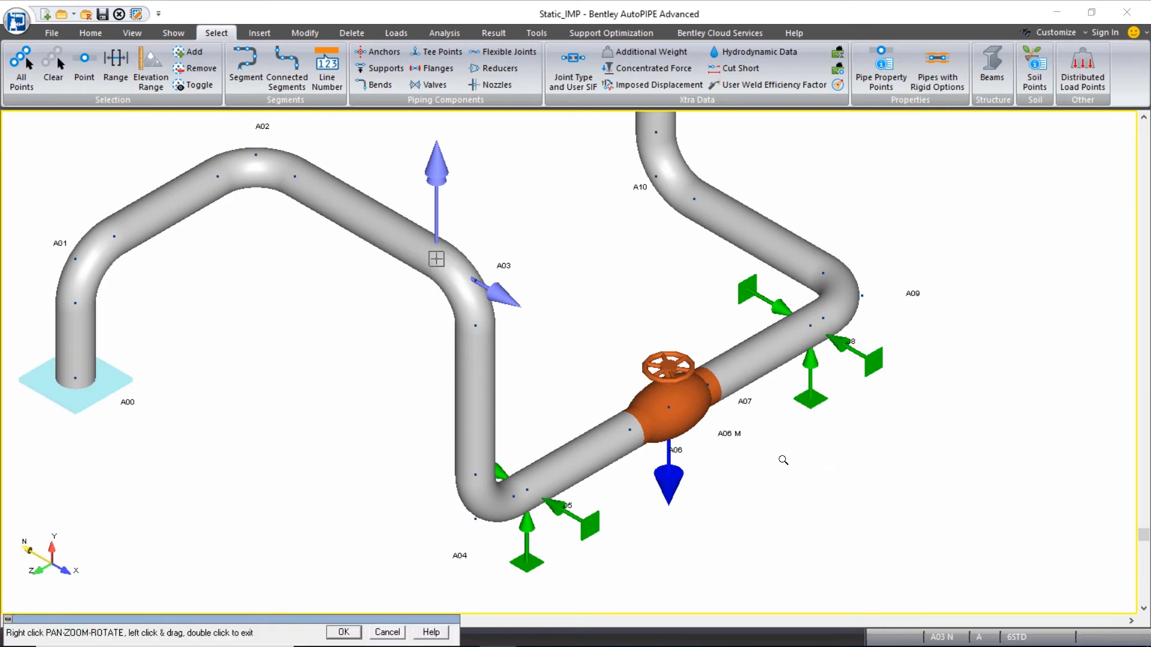
drag(778, 460, 527, 477)
double_click(527, 476)
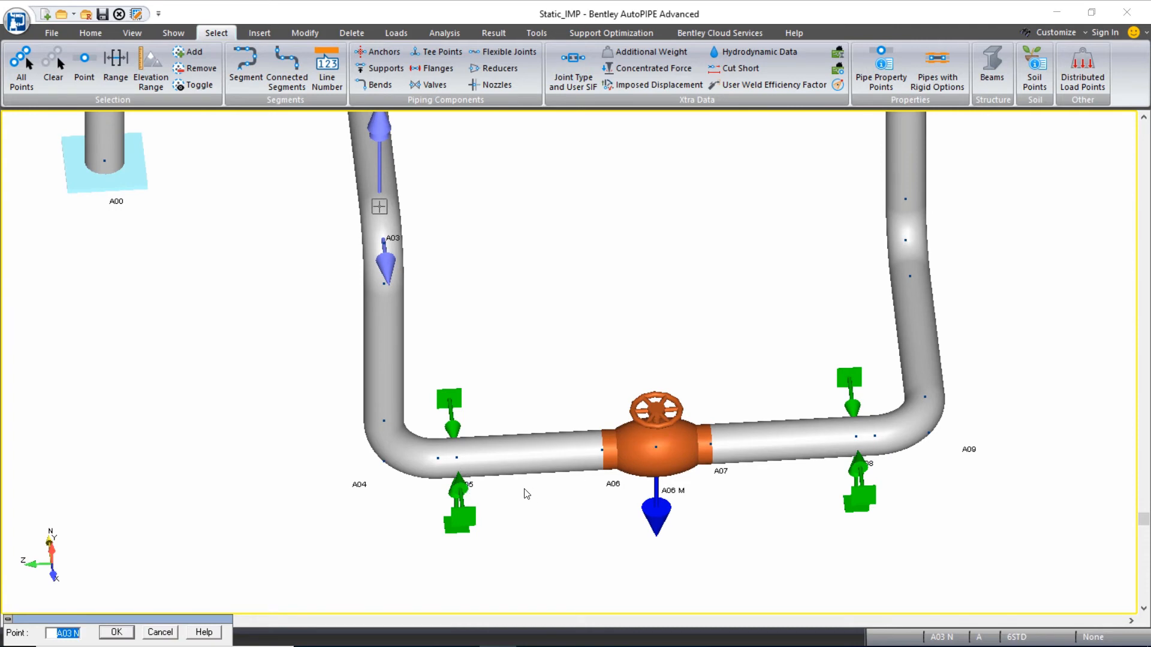
click(457, 461)
drag(514, 481, 488, 451)
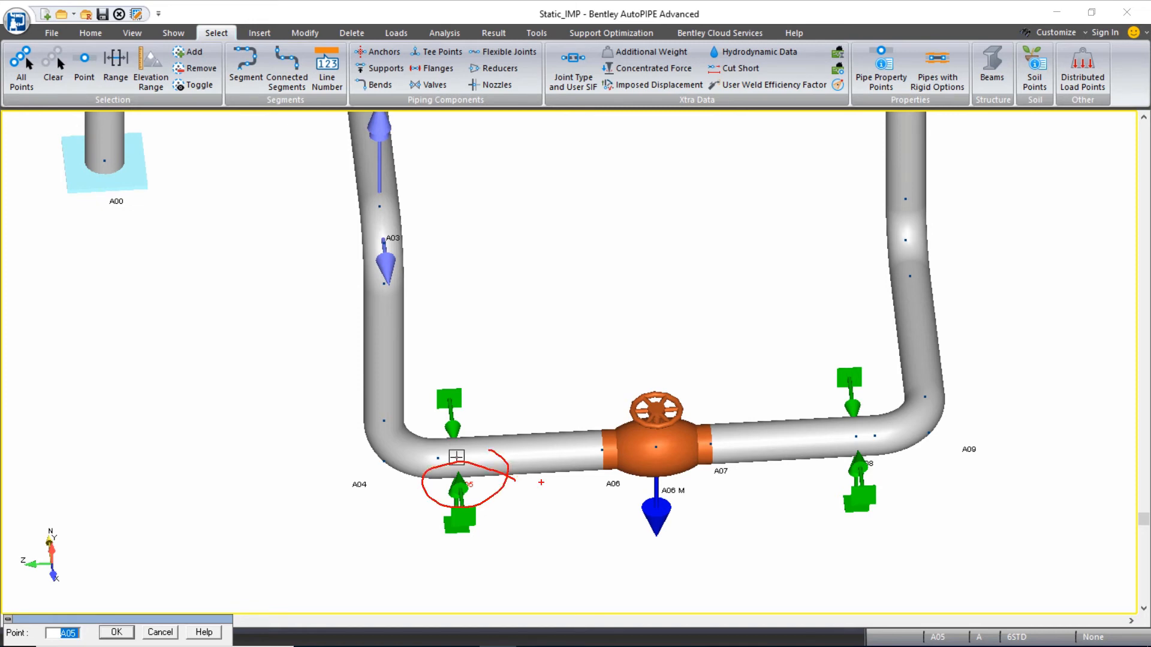
key(Escape)
- Add support point A08 to the selection and finish picking points
right_click(545, 499)
right_click(545, 501)
right_click(546, 503)
mouse_move(560, 520)
mouse_down()
mouse_move(457, 438)
mouse_move(458, 518)
mouse_move(474, 531)
mouse_move(552, 478)
mouse_move(549, 465)
mouse_move(621, 555)
mouse_up()
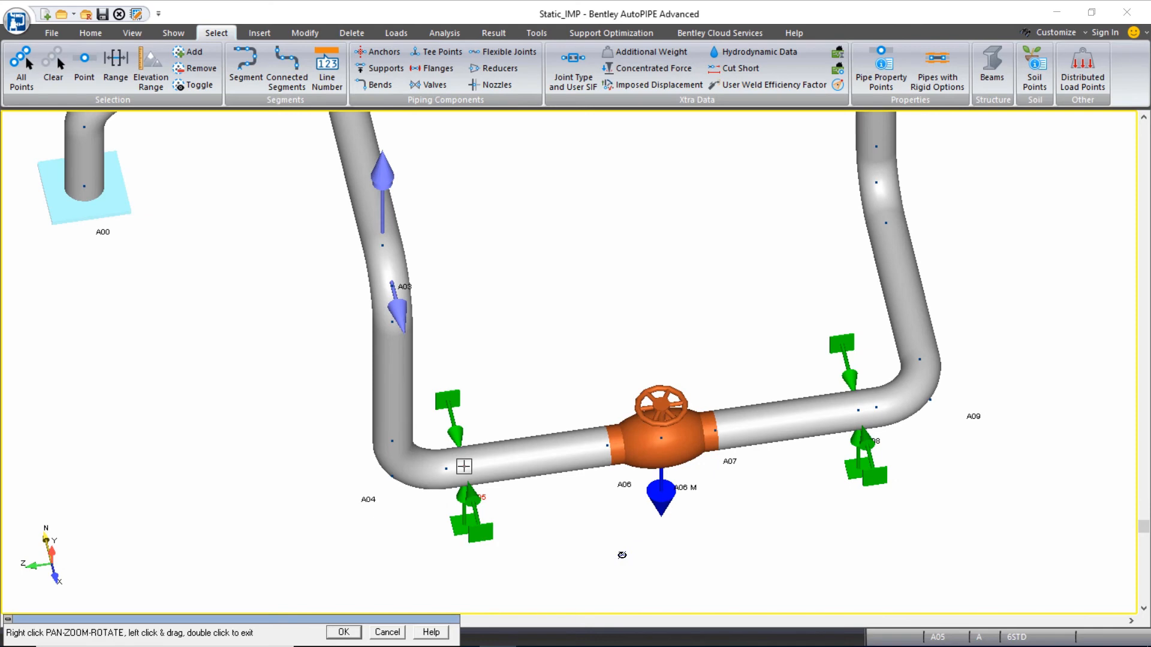
double_click(635, 552)
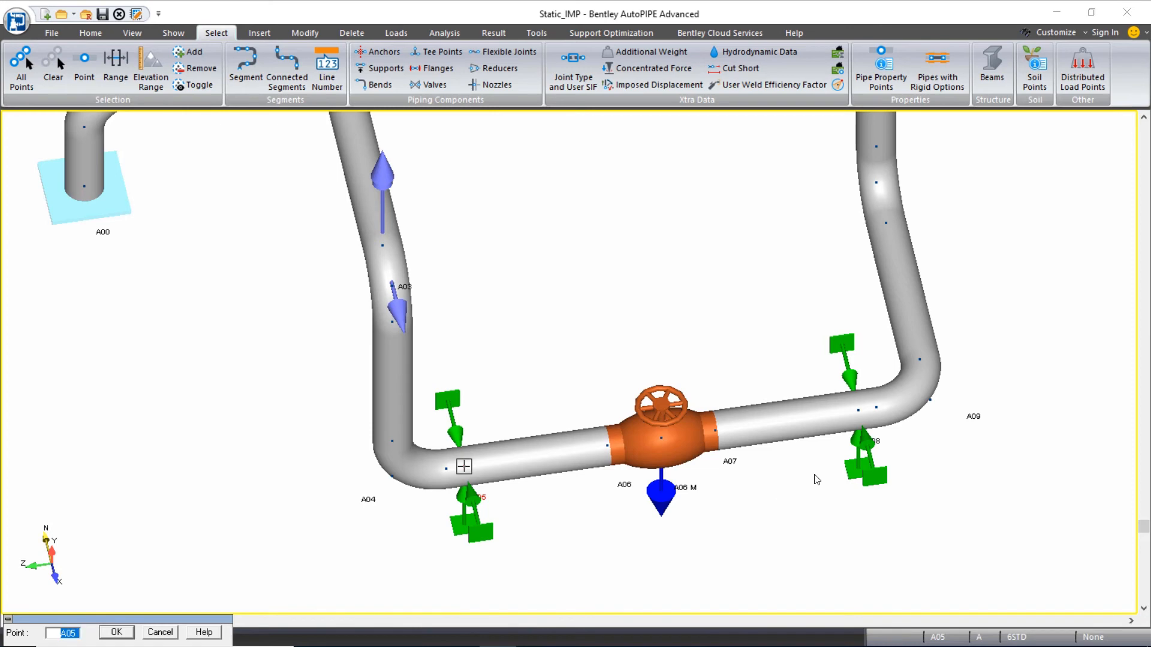
click(859, 411)
drag(490, 493, 492, 497)
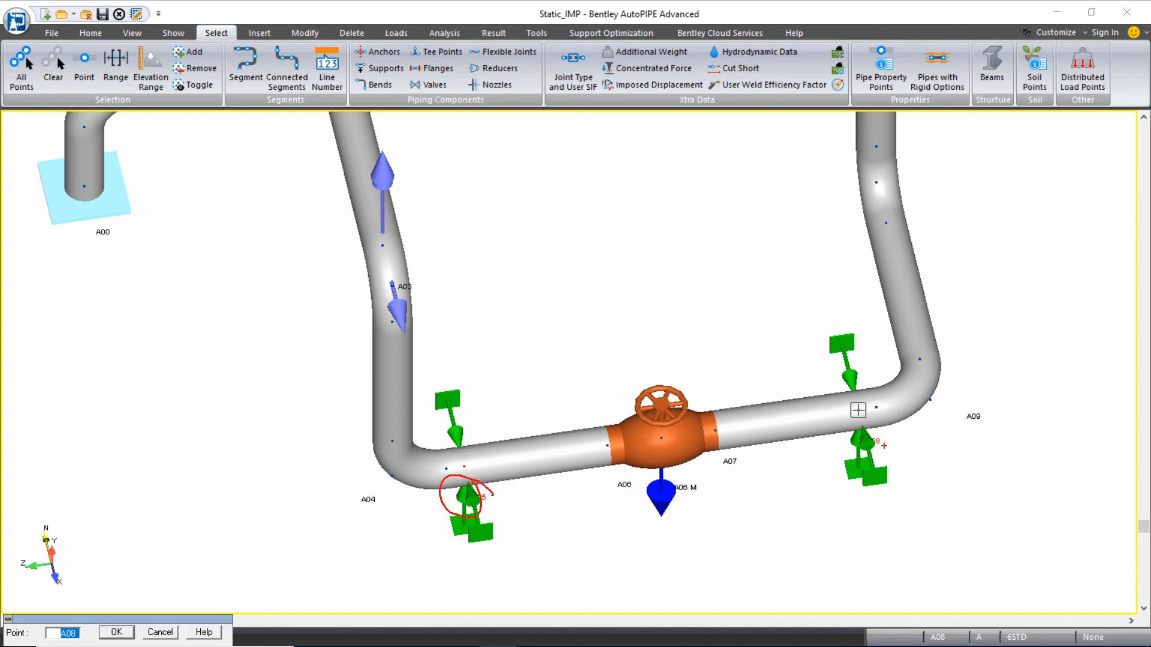
mouse_move(884, 445)
mouse_down()
mouse_move(846, 473)
mouse_move(886, 442)
mouse_up()
key(Escape)
click(115, 633)
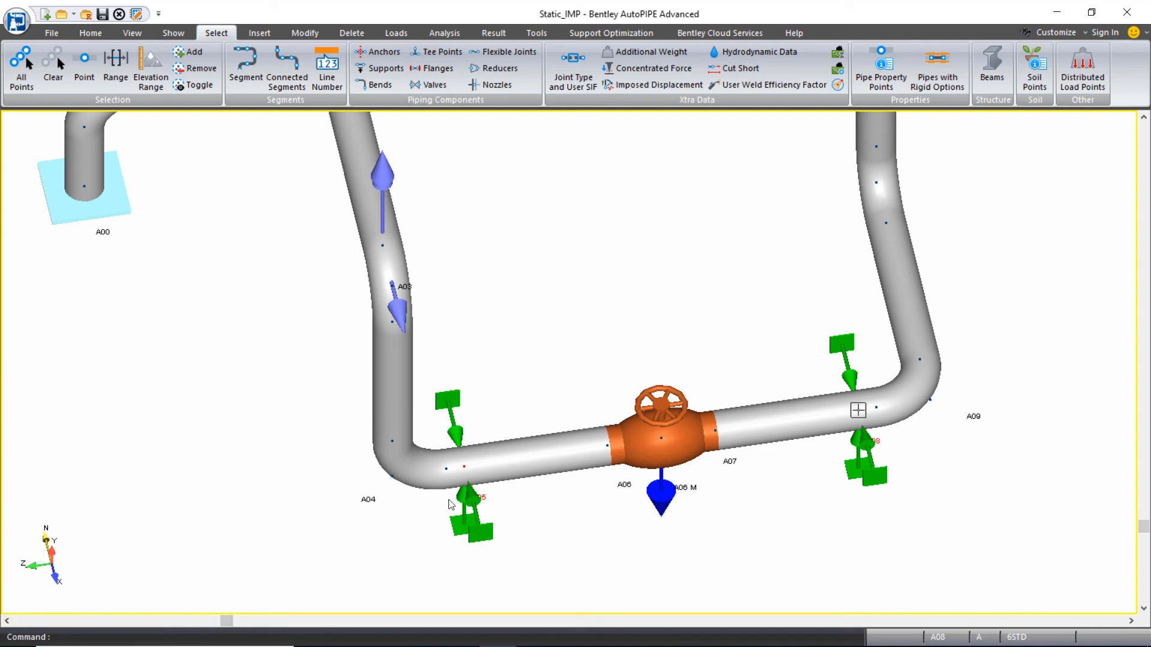
- Insert an imposed support displacement at A05 and A08, combined with load case E1, with an X translation of 0.25 in
click(271, 32)
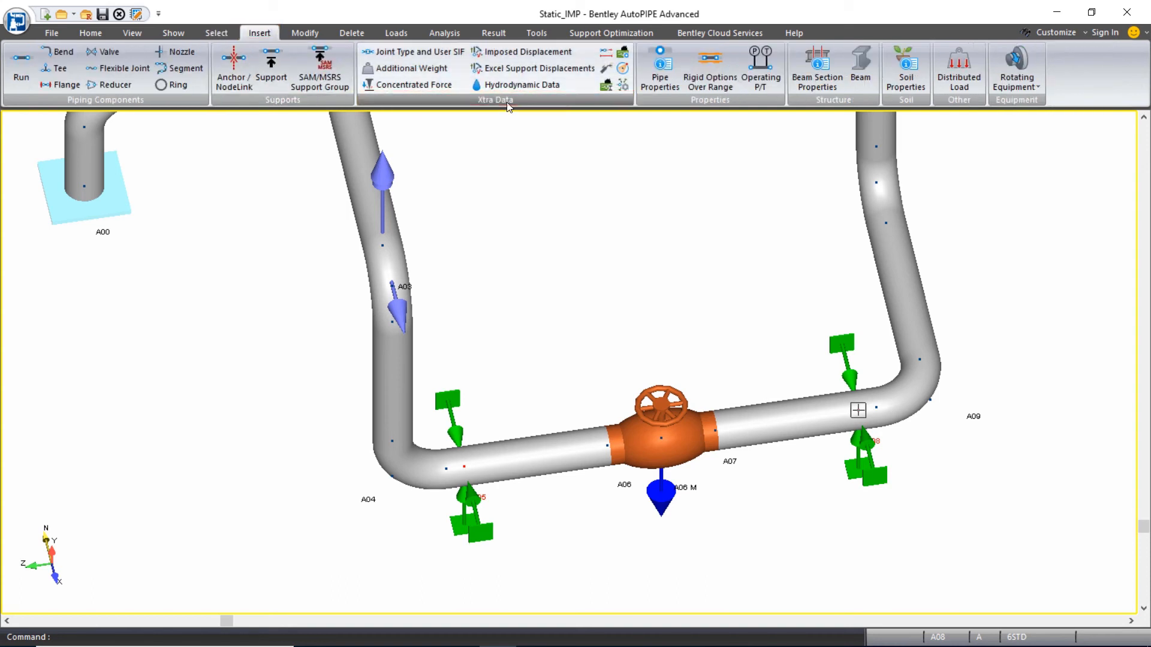
click(559, 55)
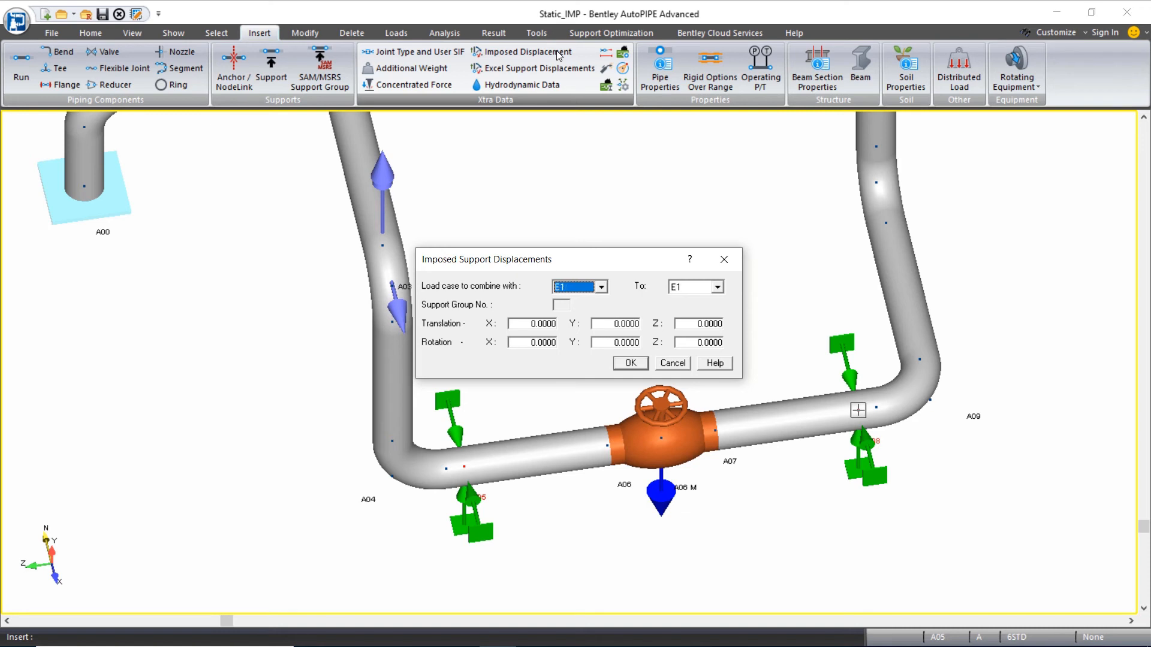
key(e)
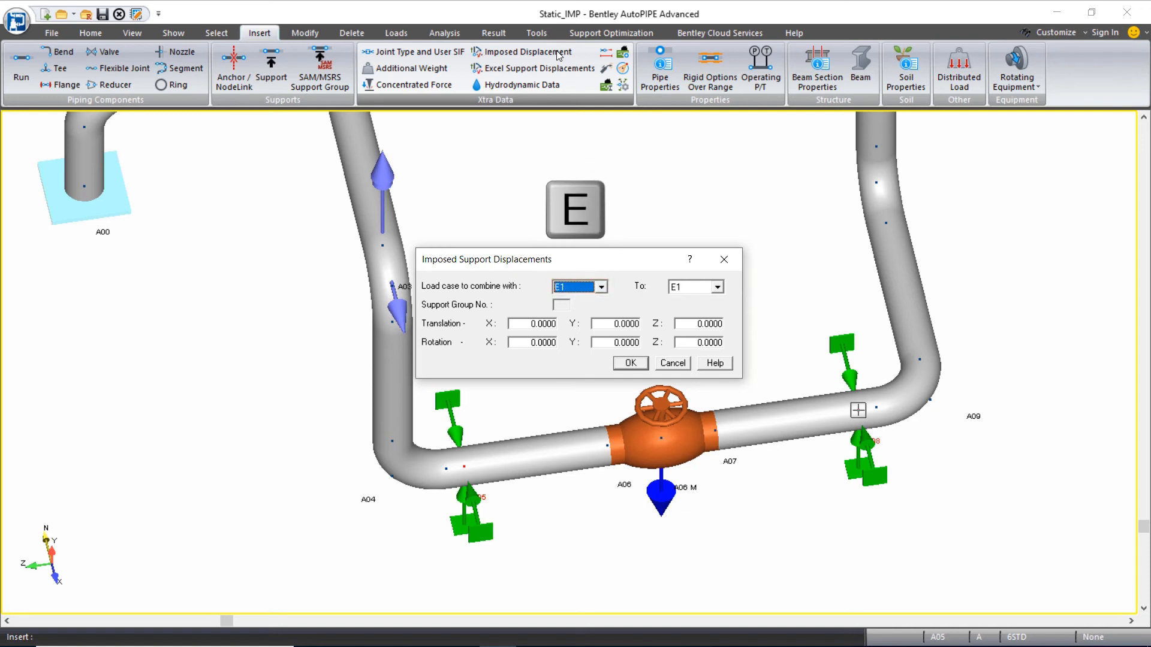
key(Tab)
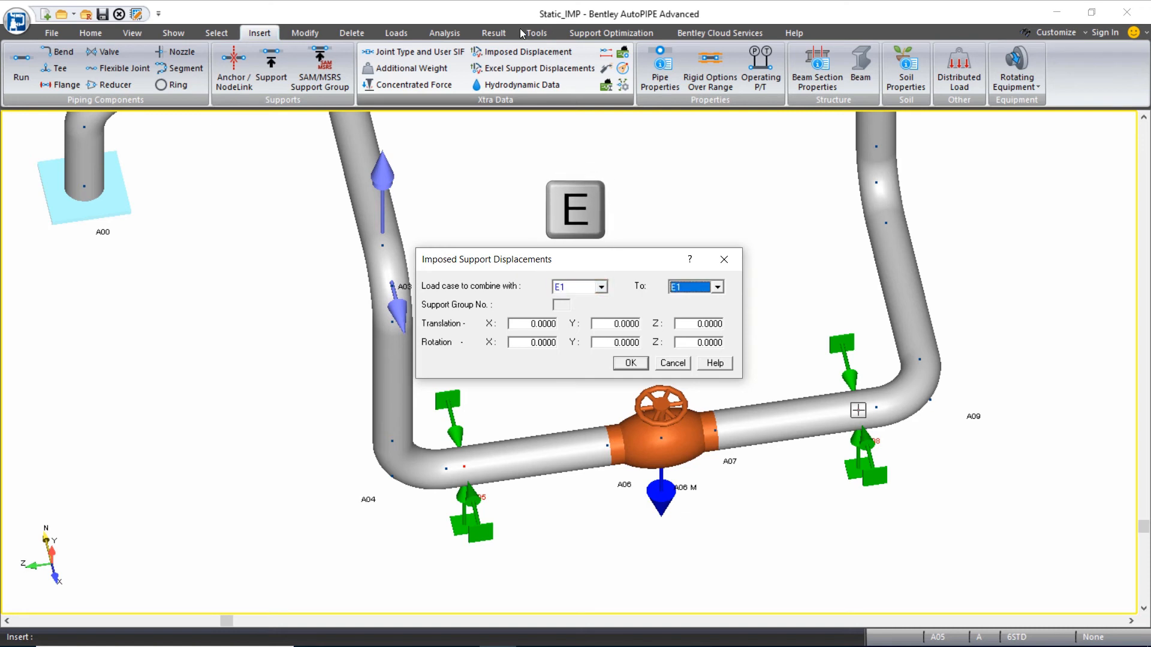
key(Tab)
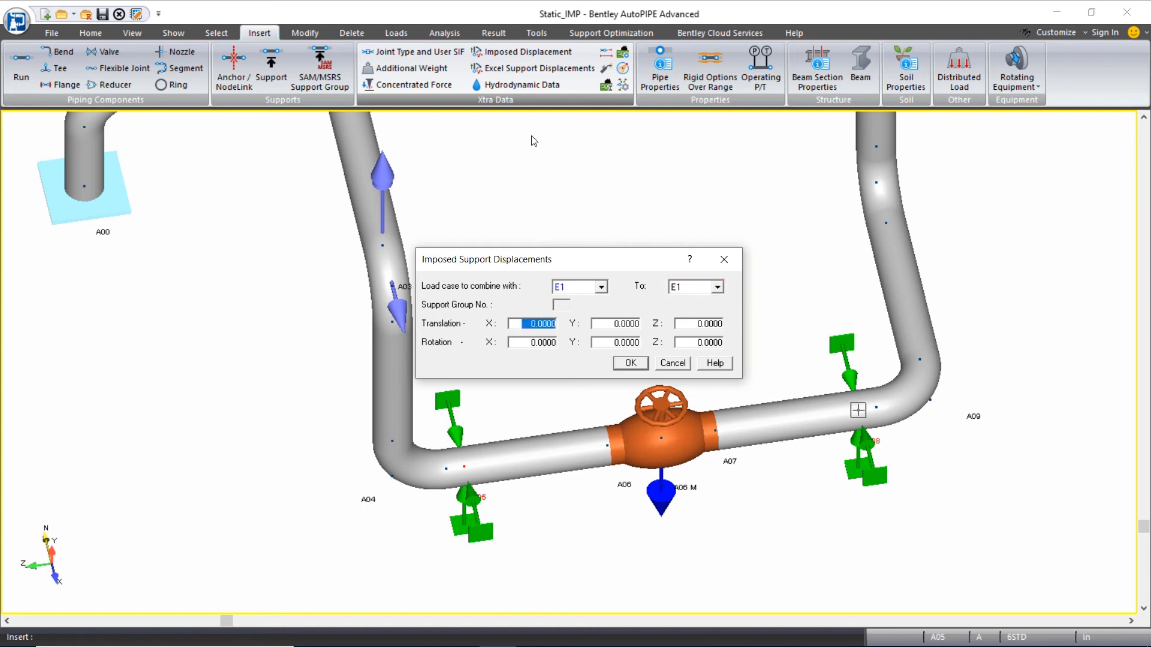
text(0.25)
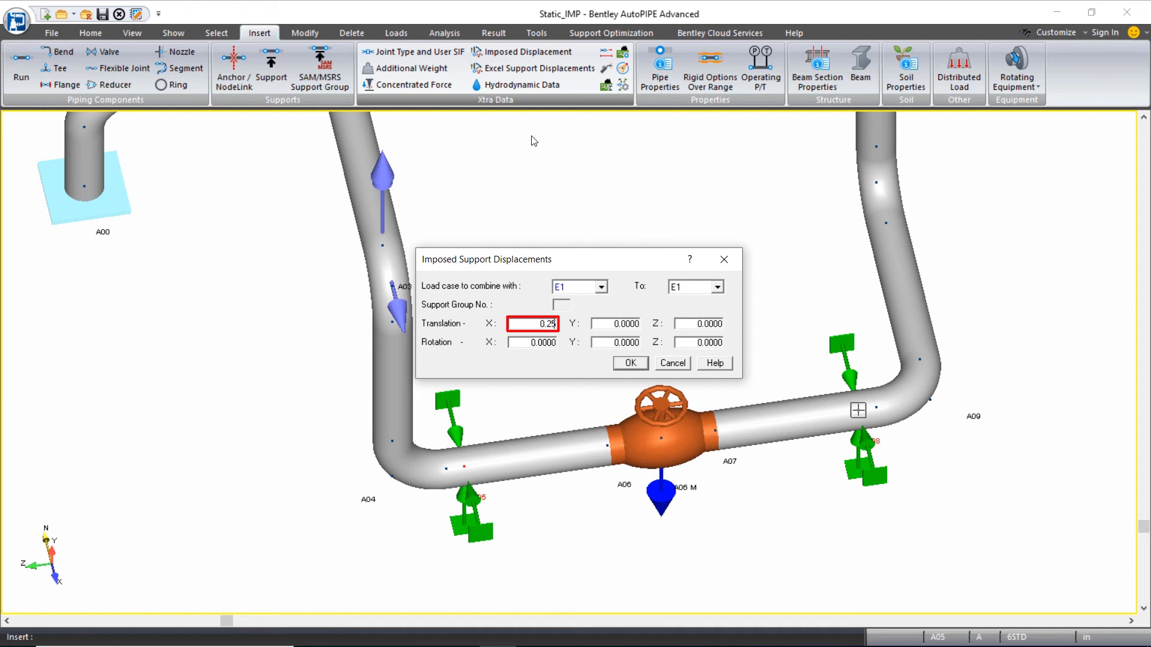
key(Tab)
key(Tab)
key(Tab)
click(630, 364)
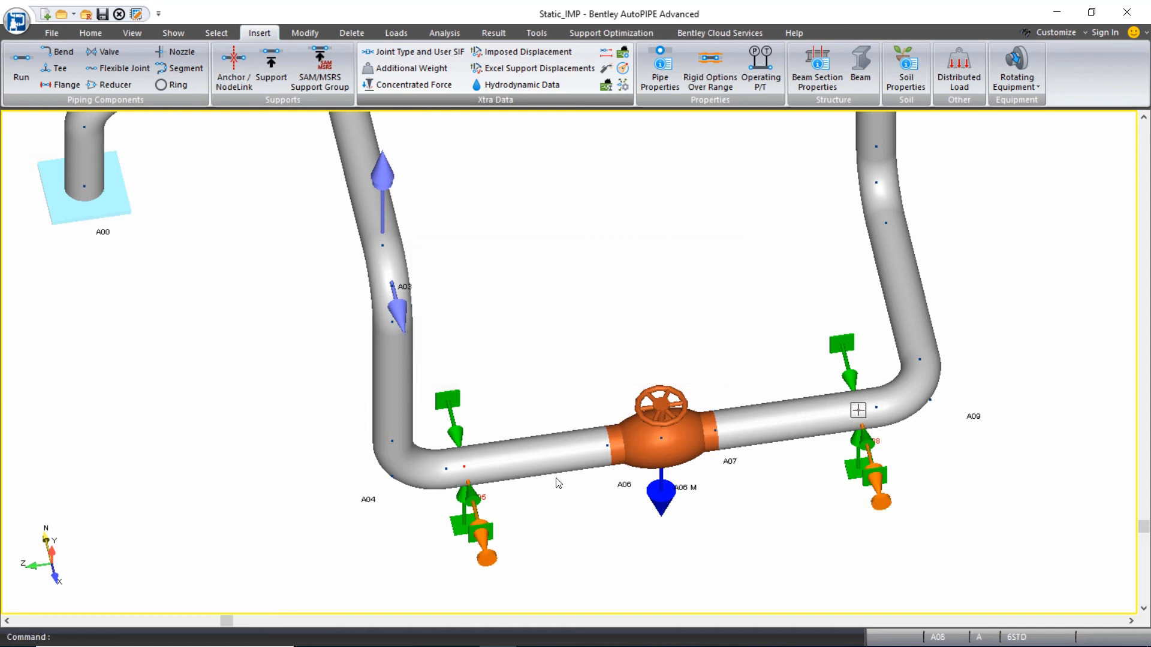
- Select the imposed displacement symbol at A05, review its data, and close it
click(132, 32)
click(197, 53)
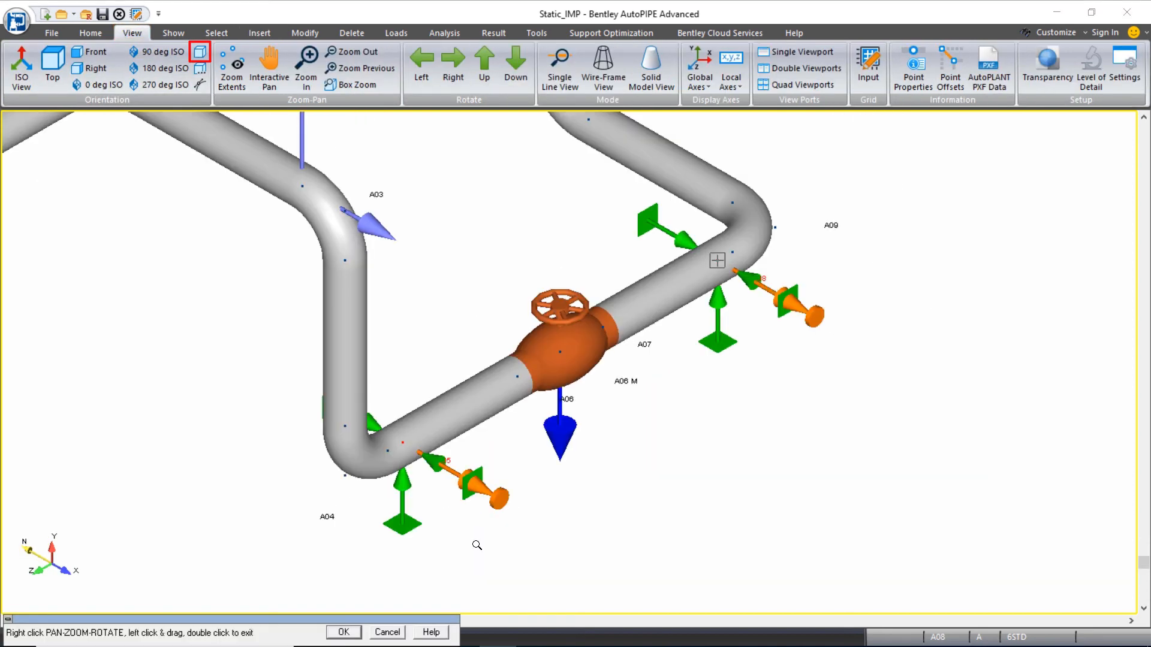
double_click(477, 545)
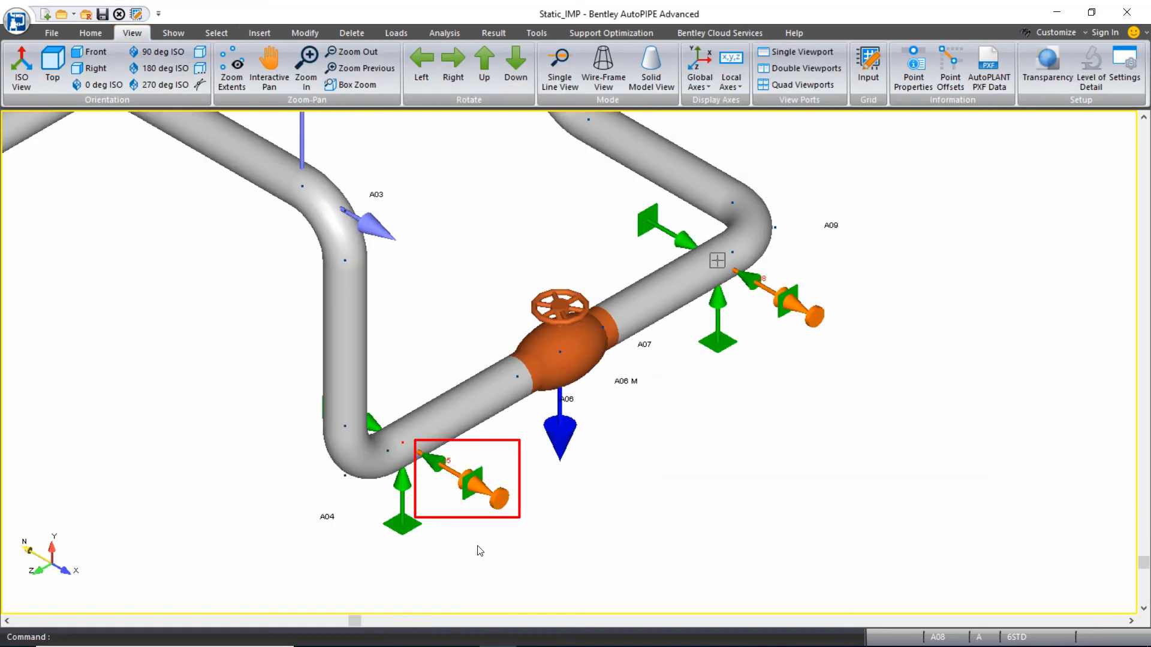
click(492, 507)
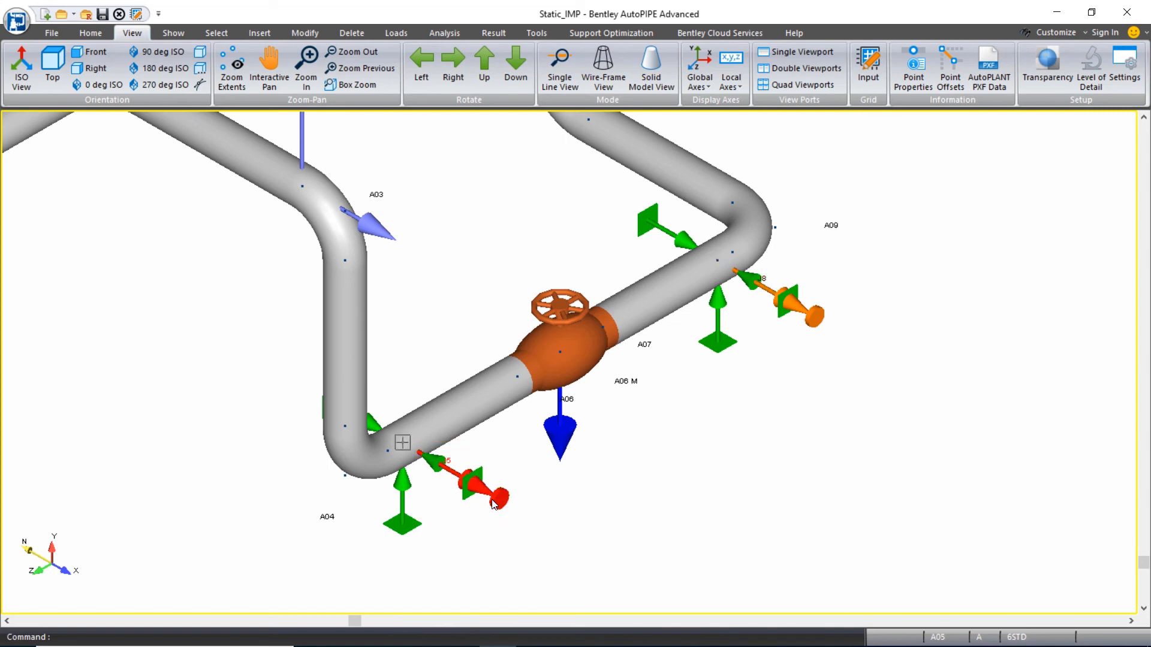
double_click(492, 506)
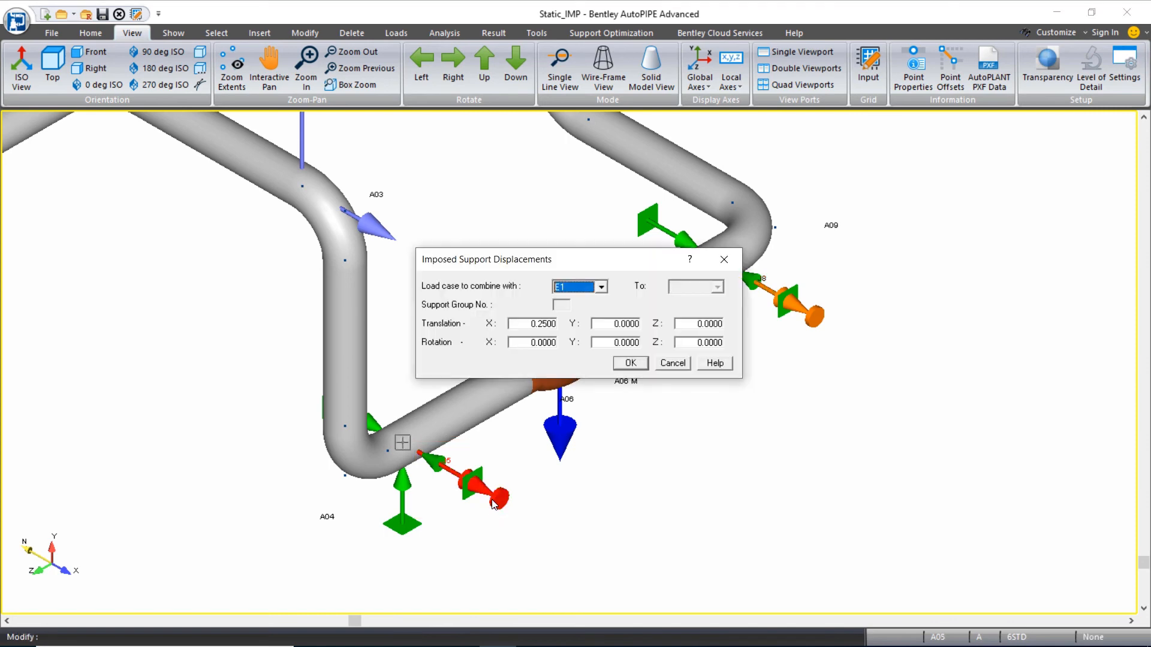
click(630, 363)
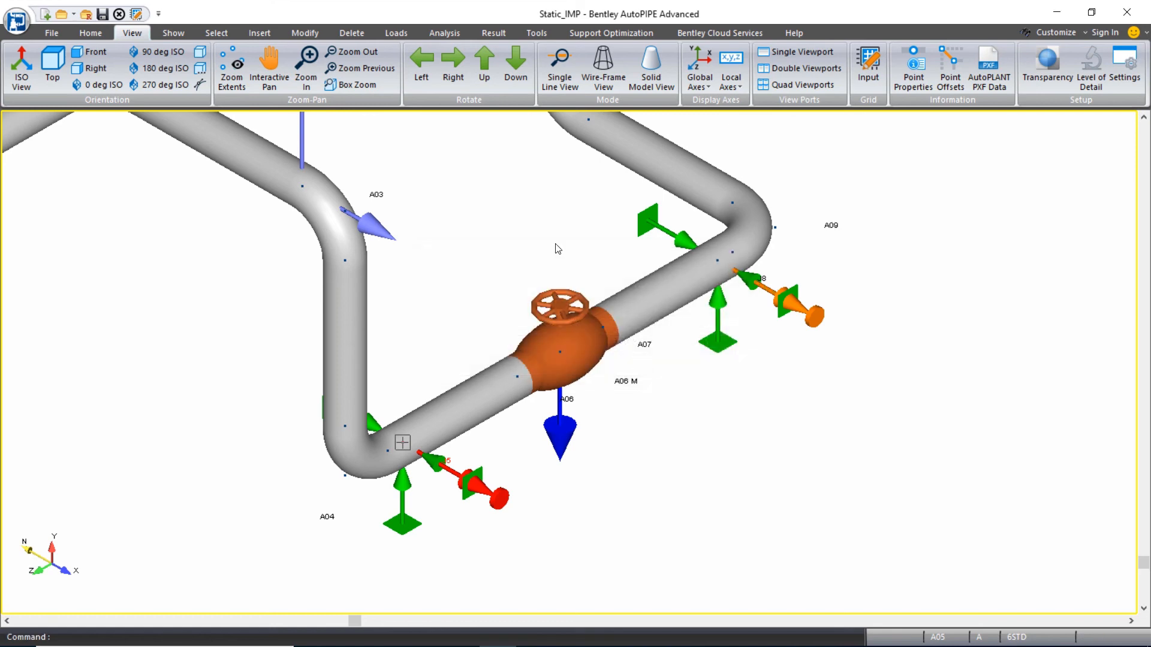
- Save the model and restore the default isometric view showing the full piping system
click(173, 33)
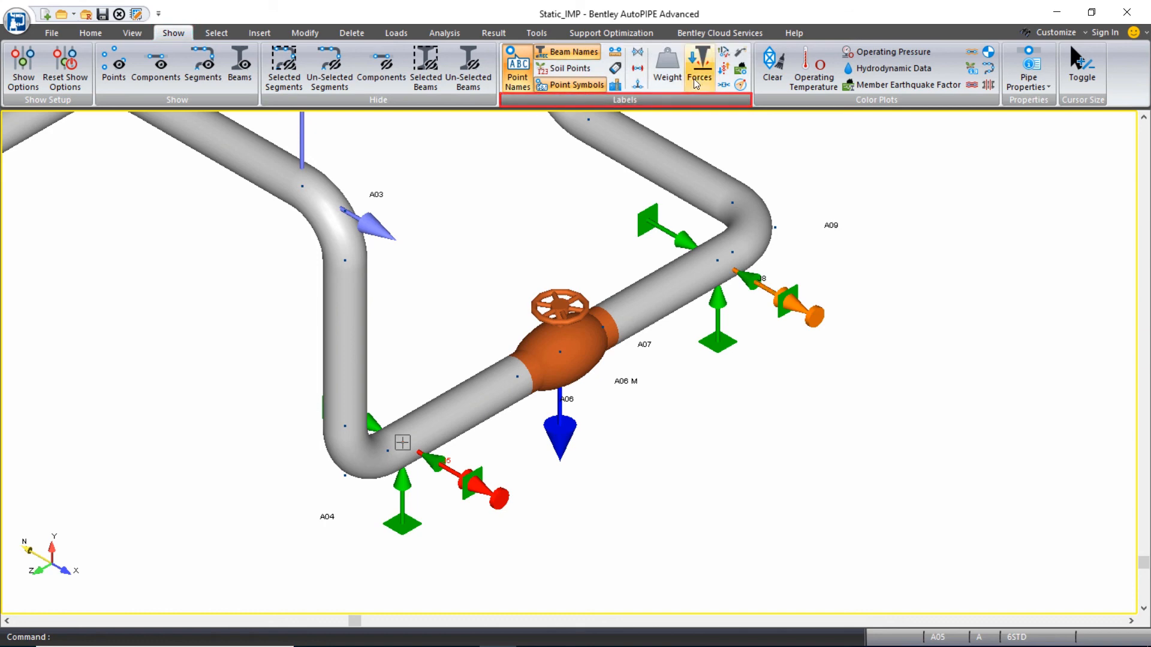
click(724, 52)
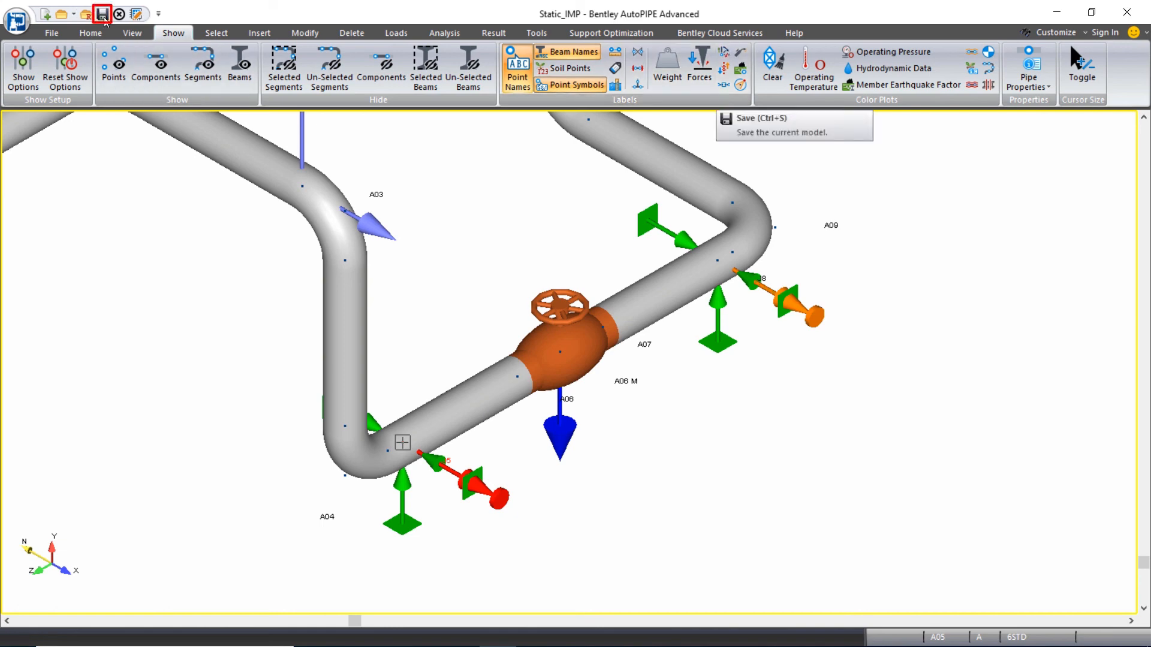
click(132, 33)
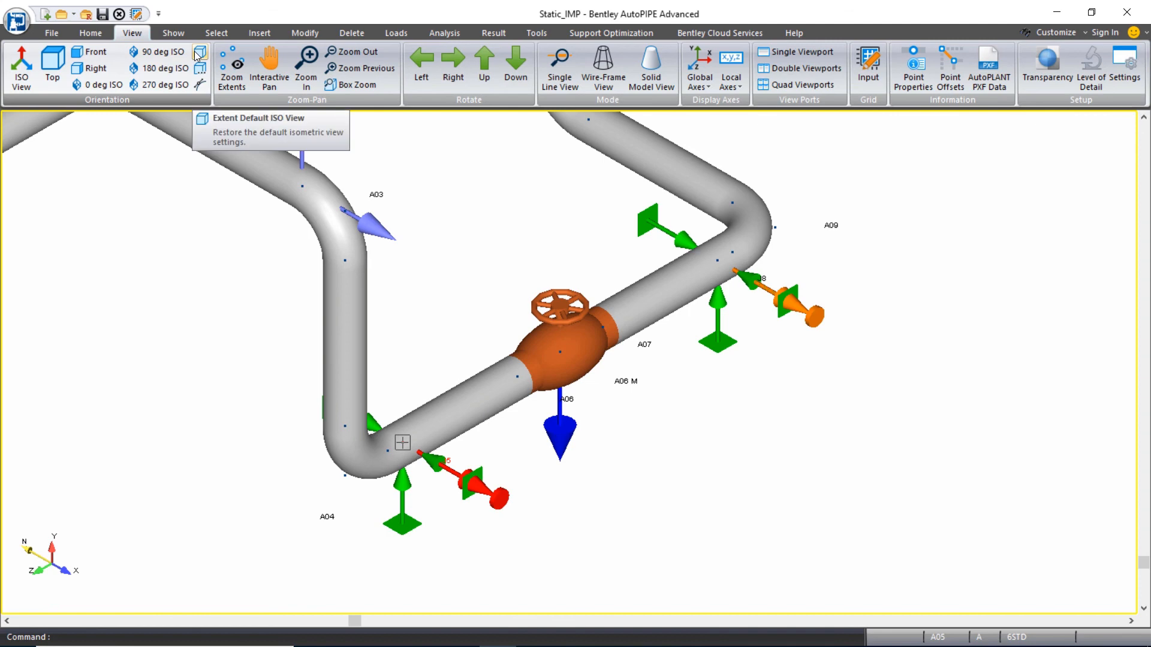
click(199, 53)
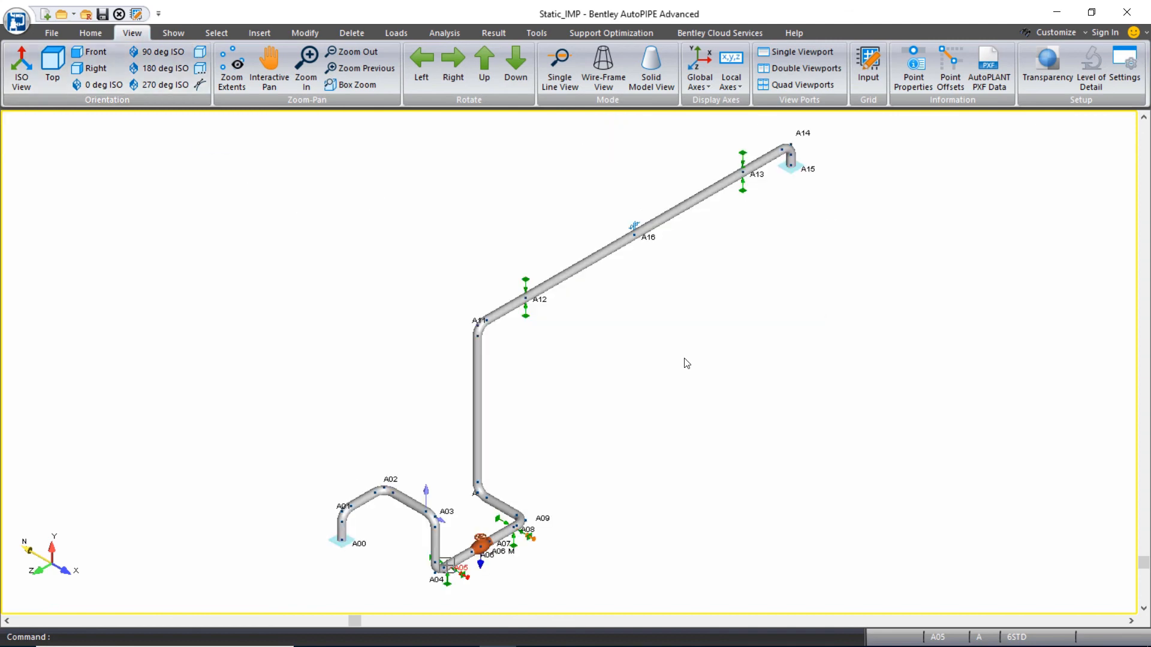